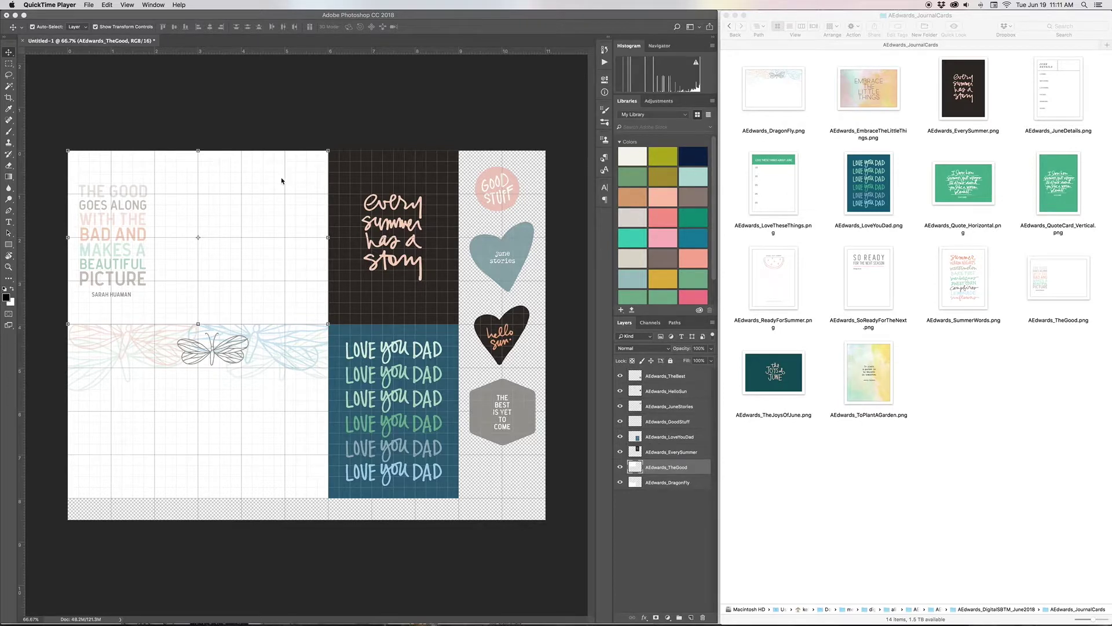
Step: Create a new 11 × 8.5 in, 300 ppi, RGB 16-bit document with a transparent background
left_click(169, 122)
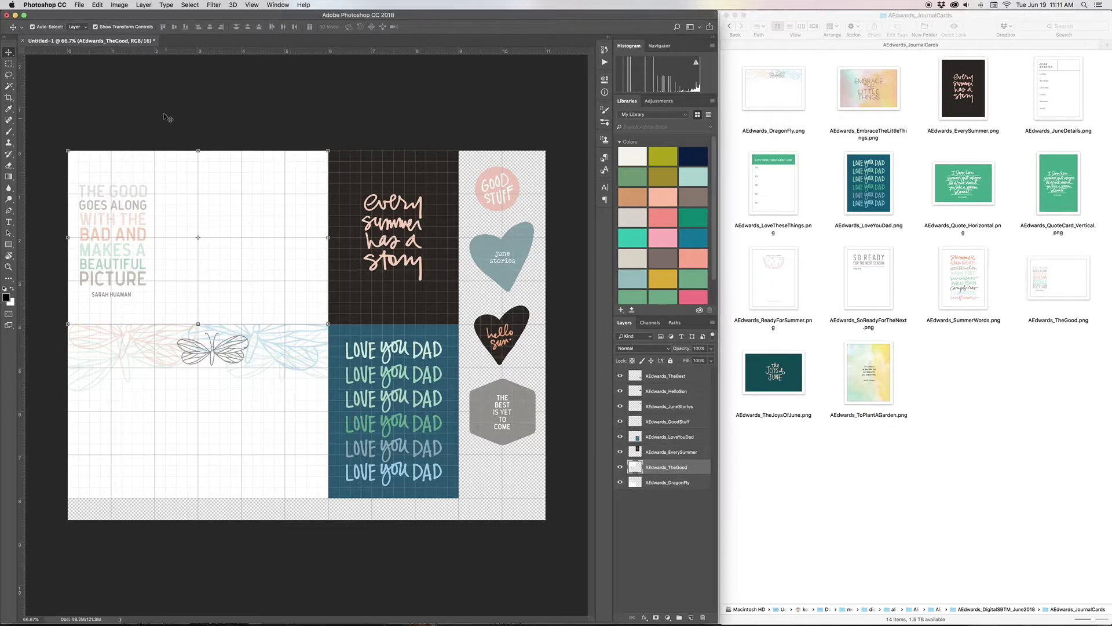
left_click(79, 6)
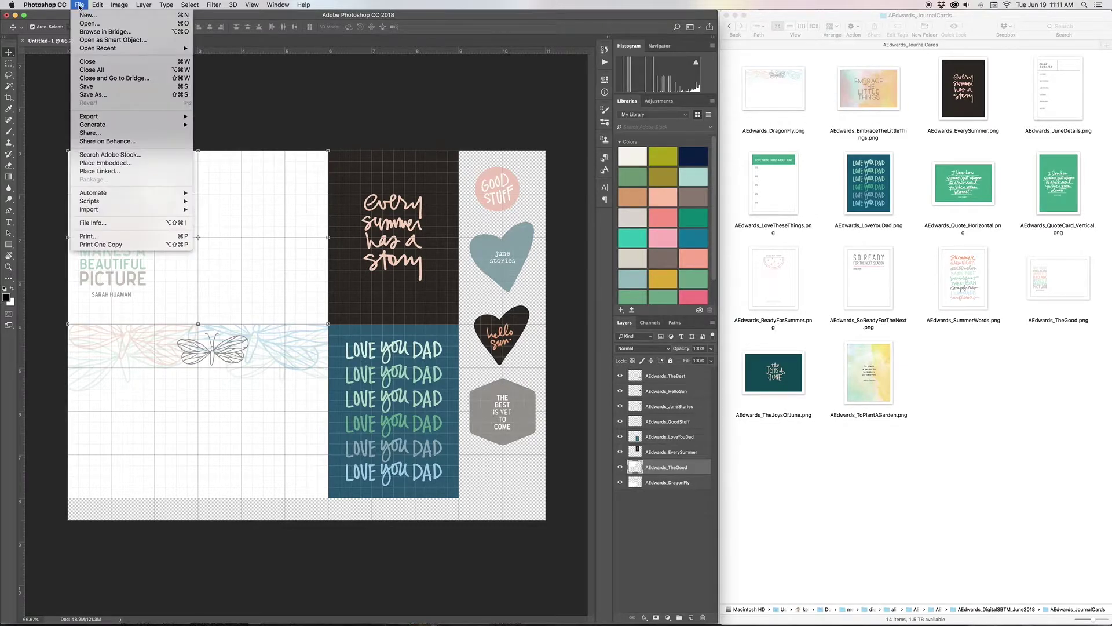
left_click(87, 16)
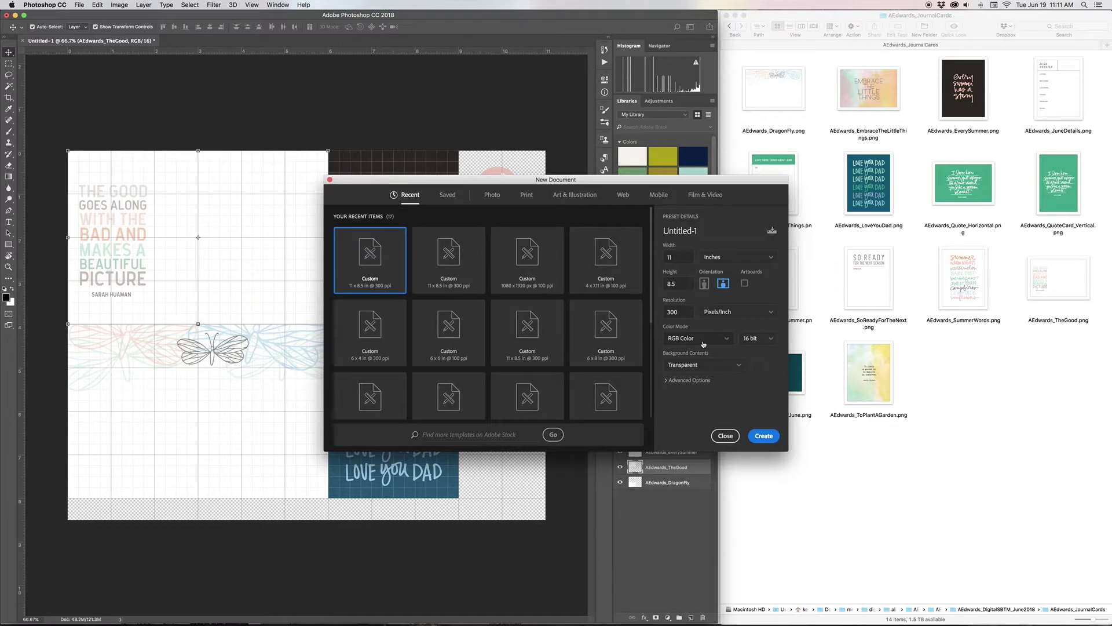
left_click(774, 343)
left_click(753, 359)
left_click(765, 437)
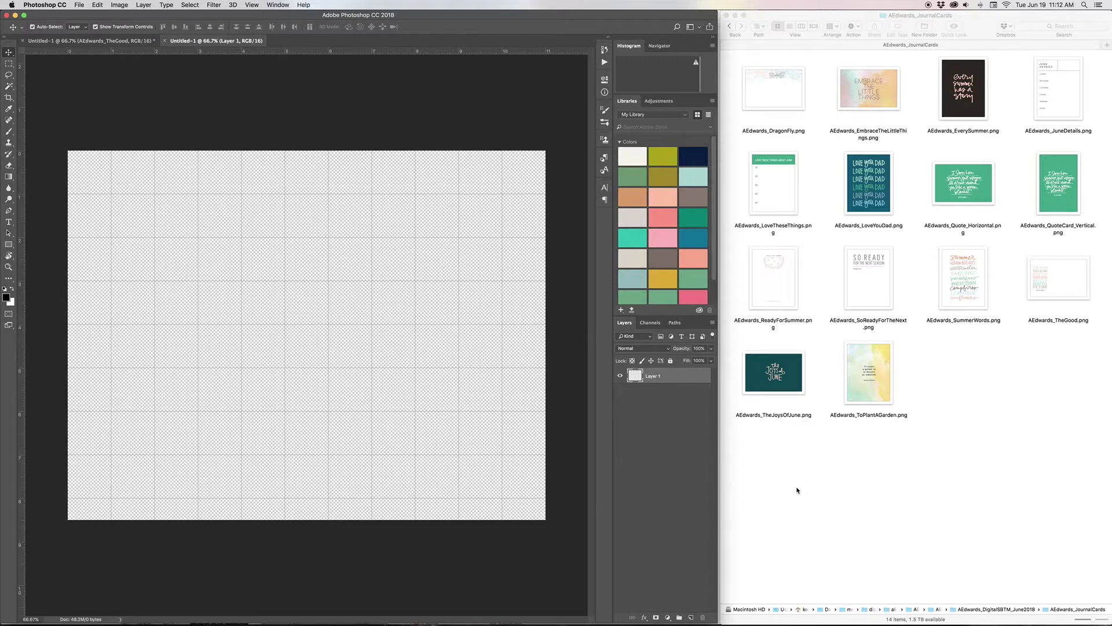
Step: Drag AEdwards_TheGood.png from Finder into the layout and position it in the top-left quarter
left_click(797, 490)
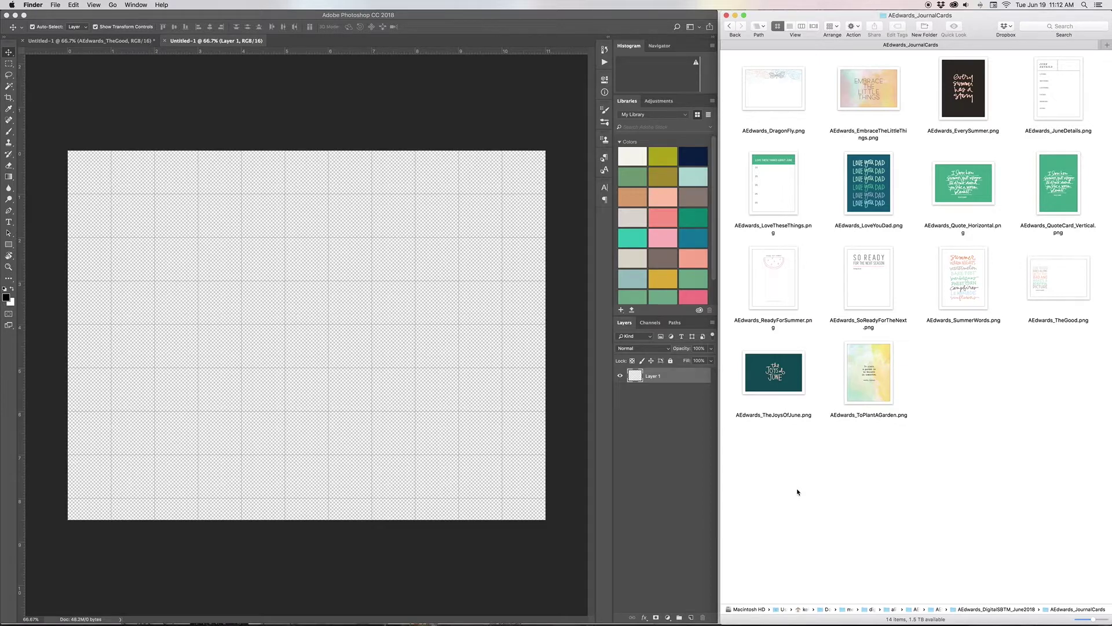
left_click(1057, 279)
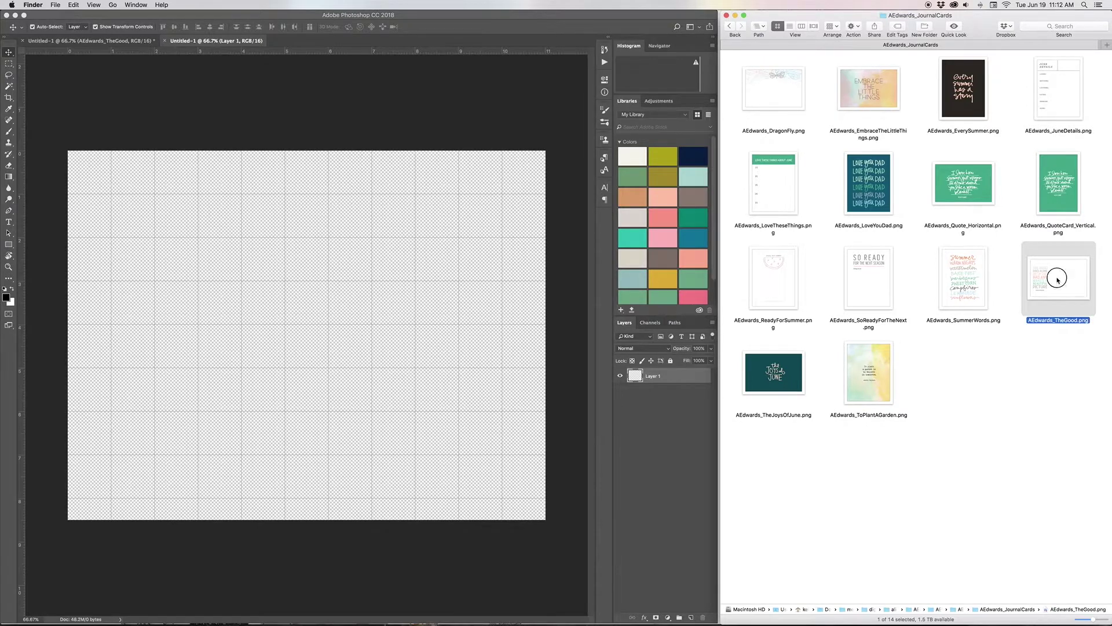
left_click_drag(1056, 279, 245, 229)
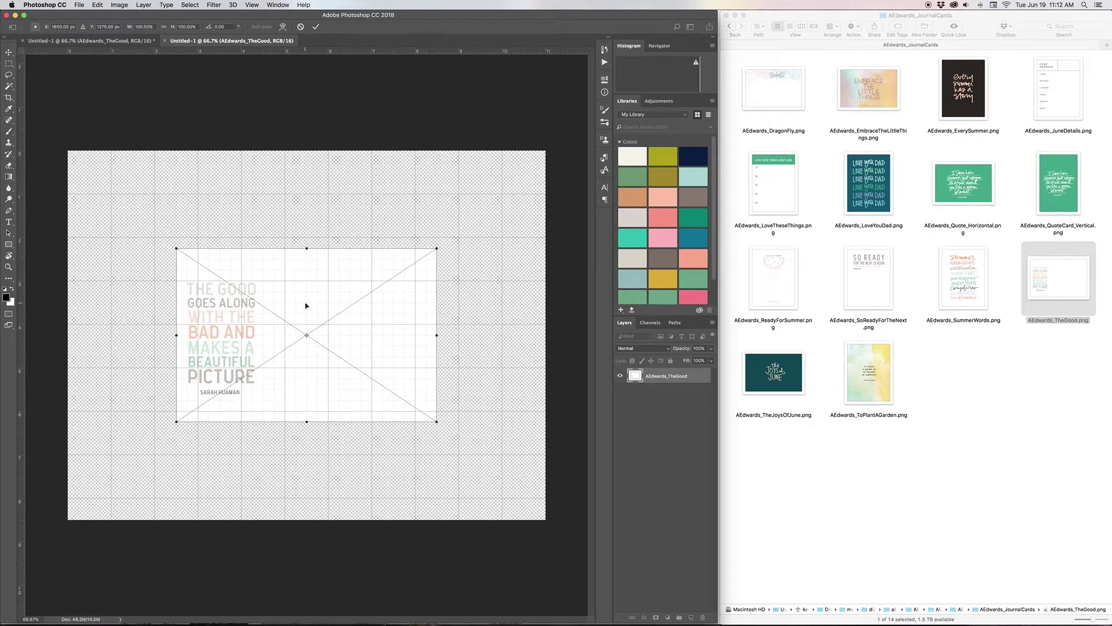
key("Return")
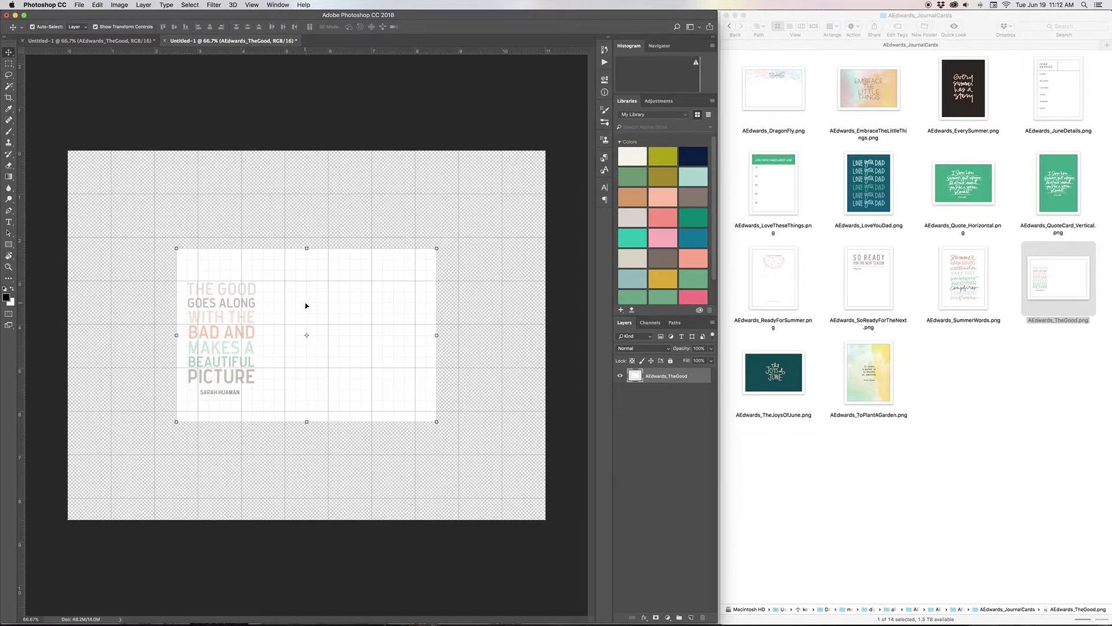
left_click_drag(307, 308, 204, 217)
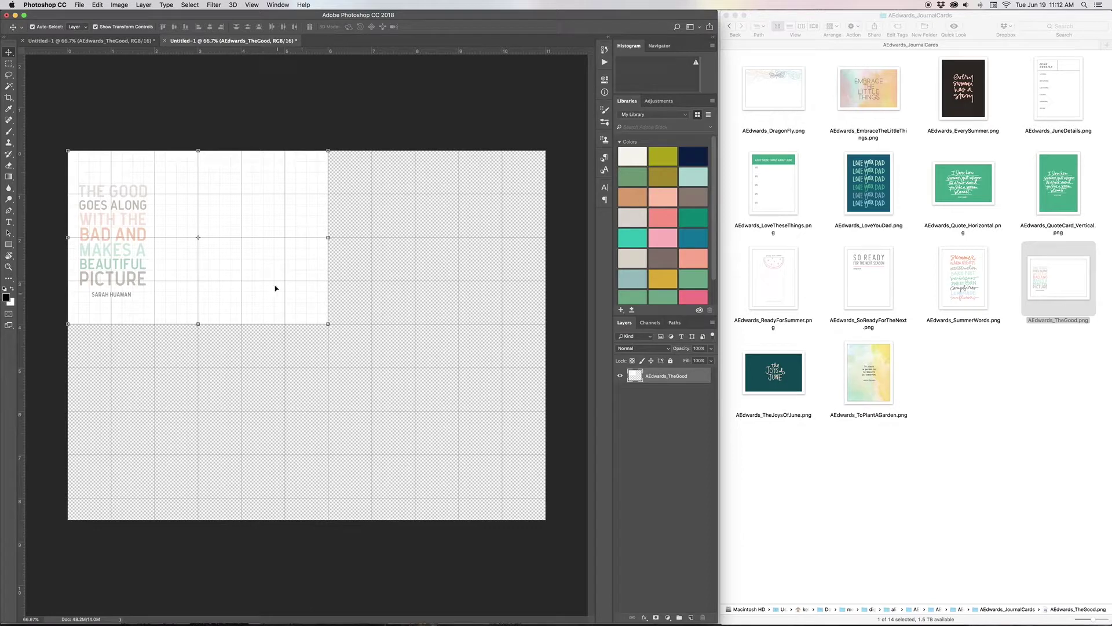
left_click_drag(276, 273, 265, 269)
left_click(291, 420)
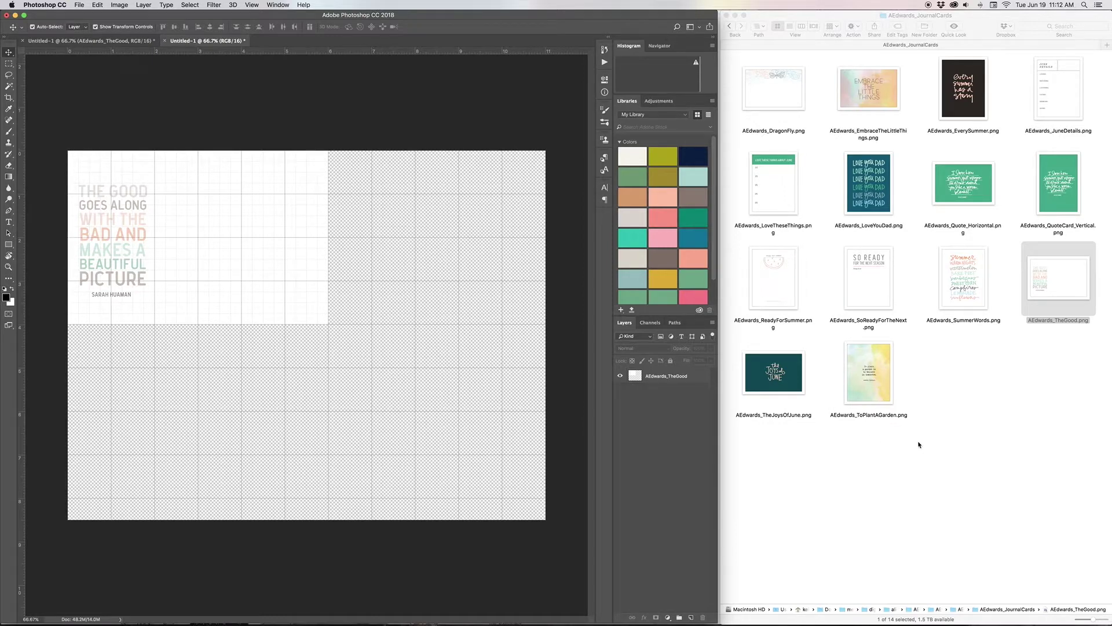
Step: Place the DragonFly card into the layout directly below The Good quote card
left_click_drag(776, 95, 313, 396)
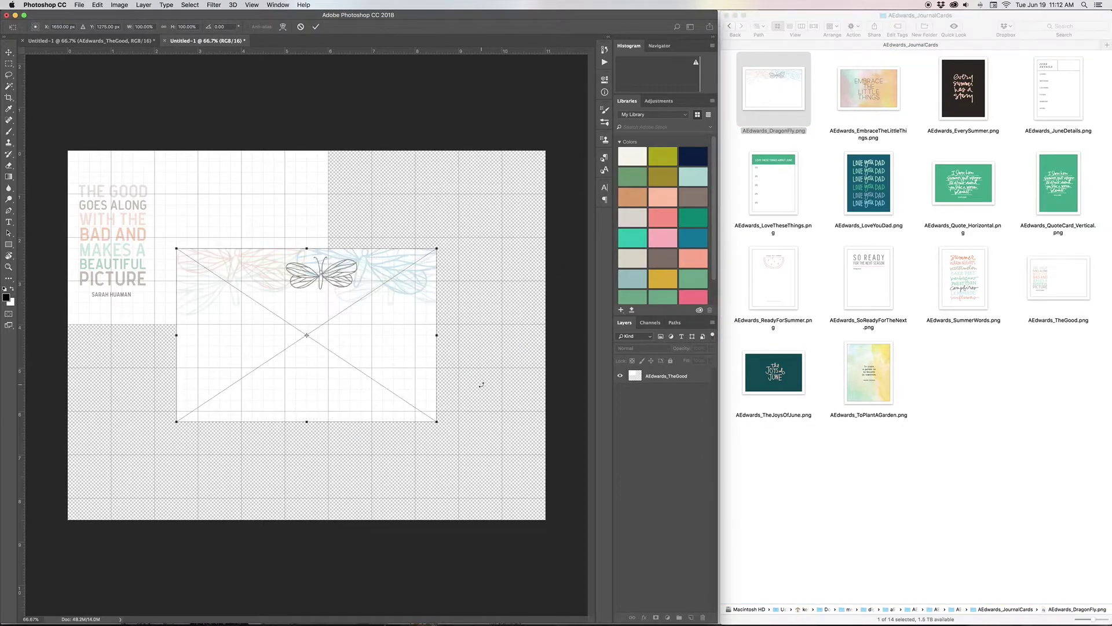
key("Return")
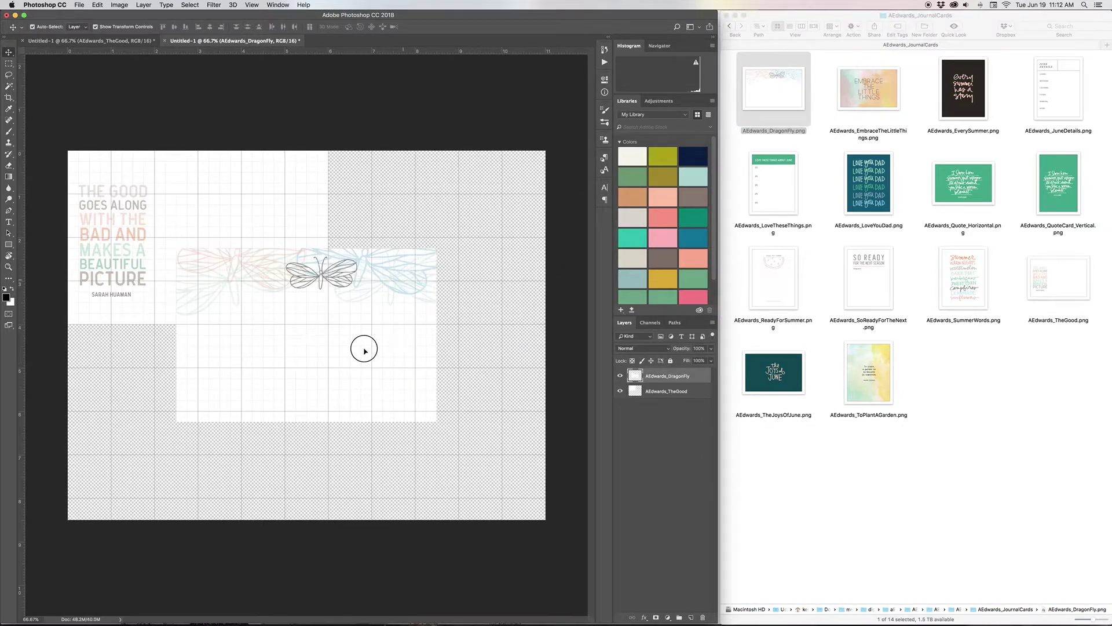
left_click_drag(365, 347, 300, 344)
left_click(416, 363)
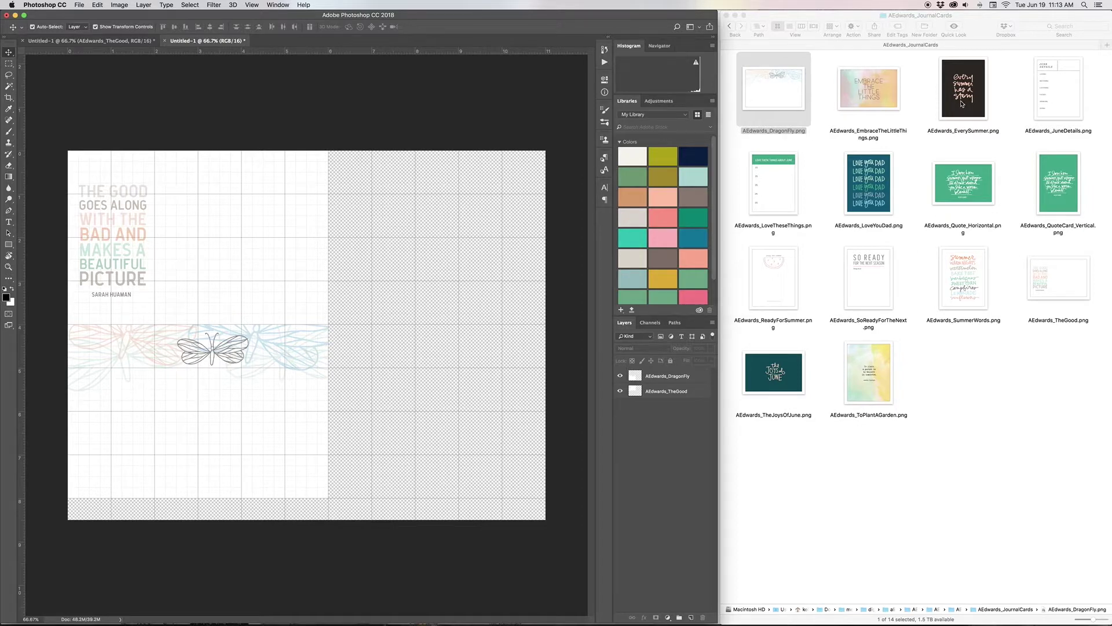
Step: Place Every Summer beside the quote card and Love You Dad beneath it, then check the layout without the grid
left_click_drag(962, 105, 404, 280)
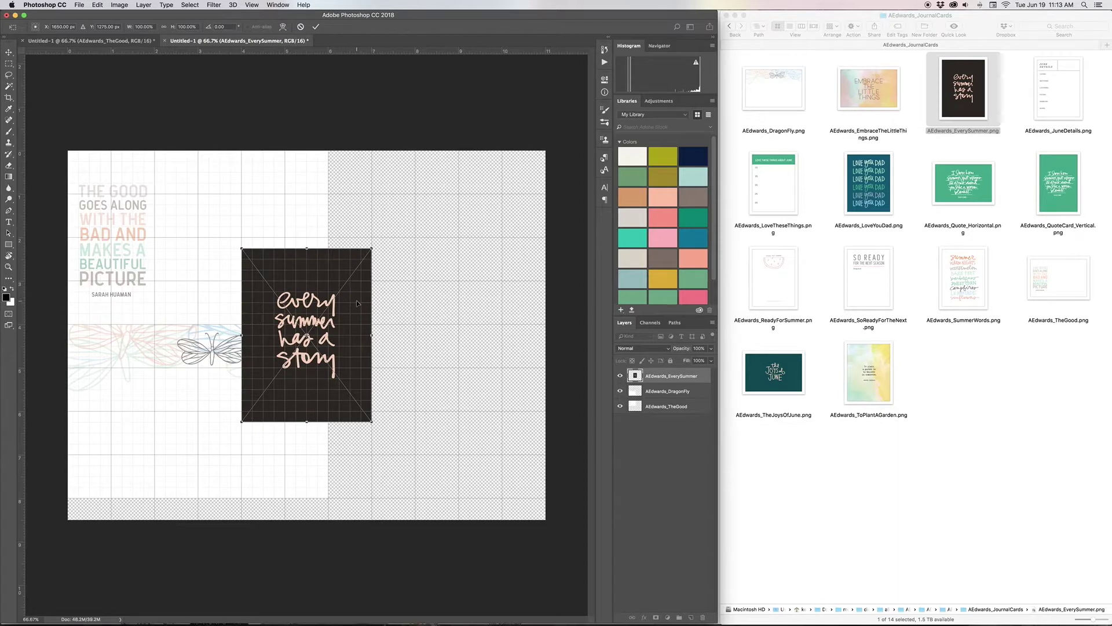
key("Return")
left_click_drag(357, 303, 447, 206)
left_click(861, 446)
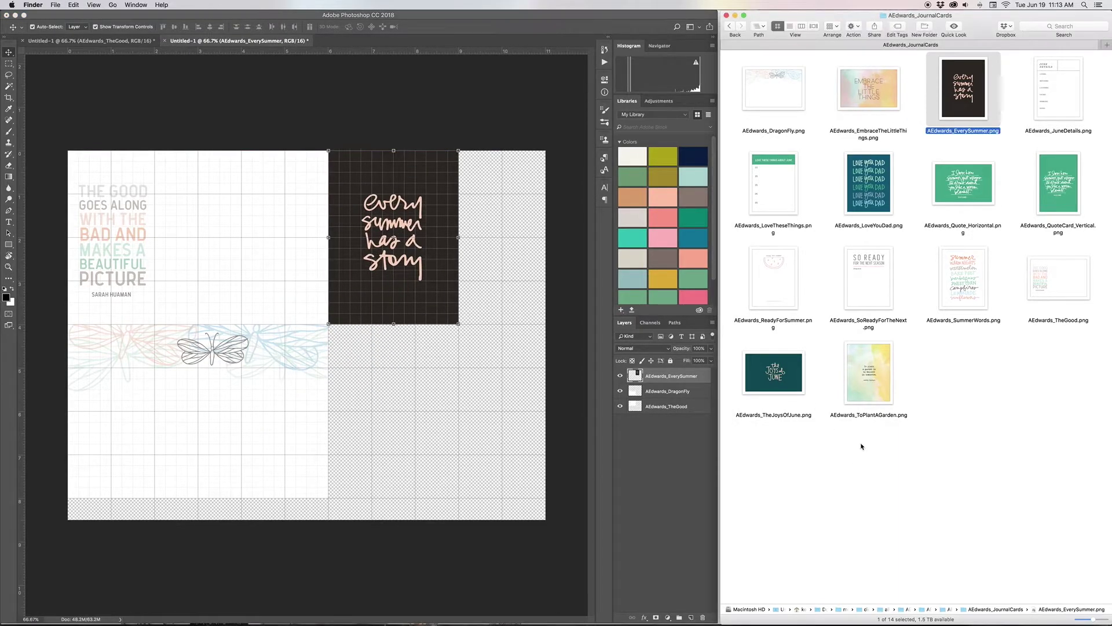
left_click_drag(860, 194, 435, 400)
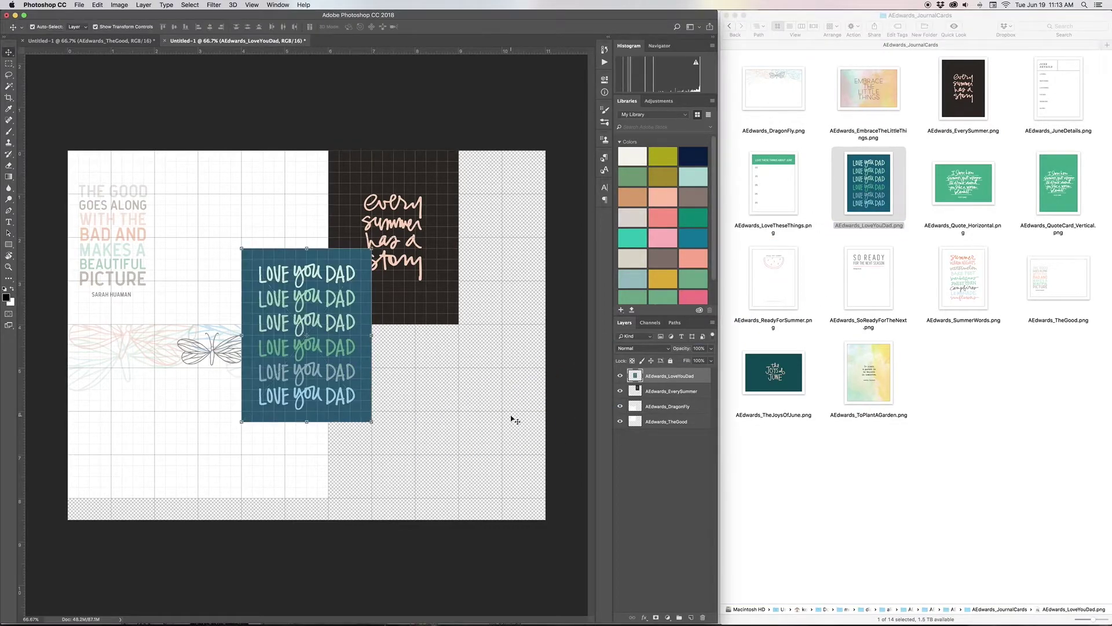
left_click_drag(347, 371, 436, 446)
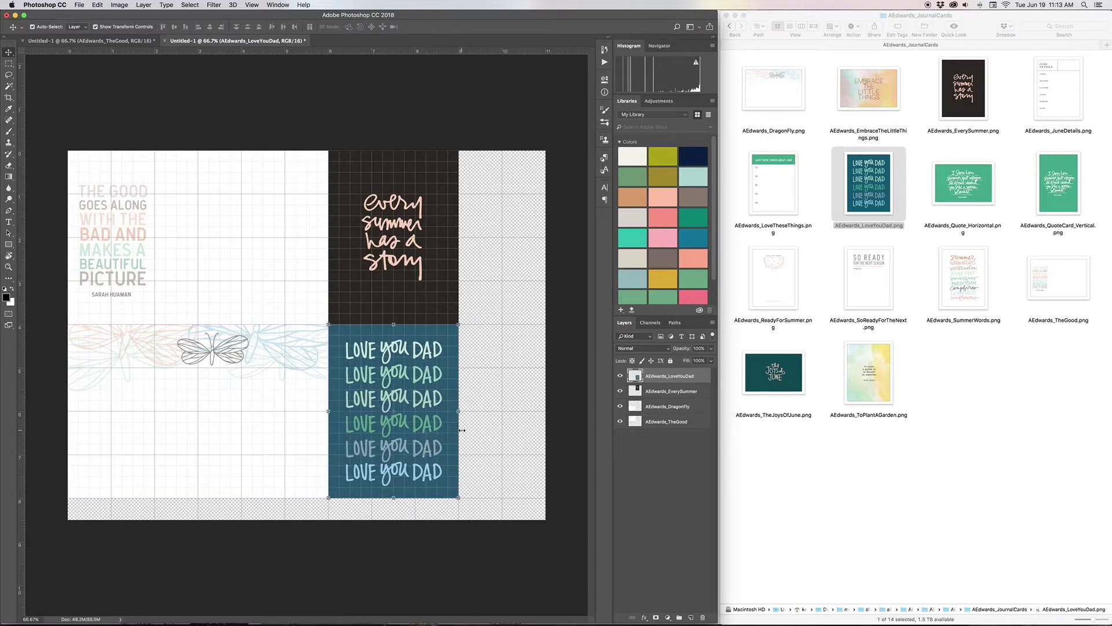
key("Return")
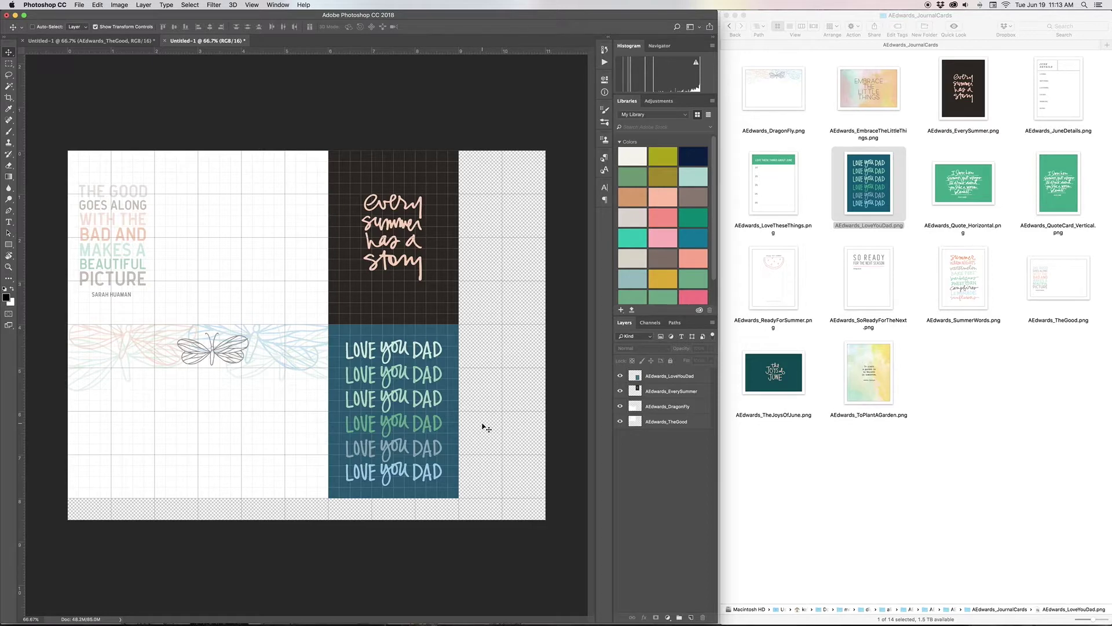
key("super+apostrophe")
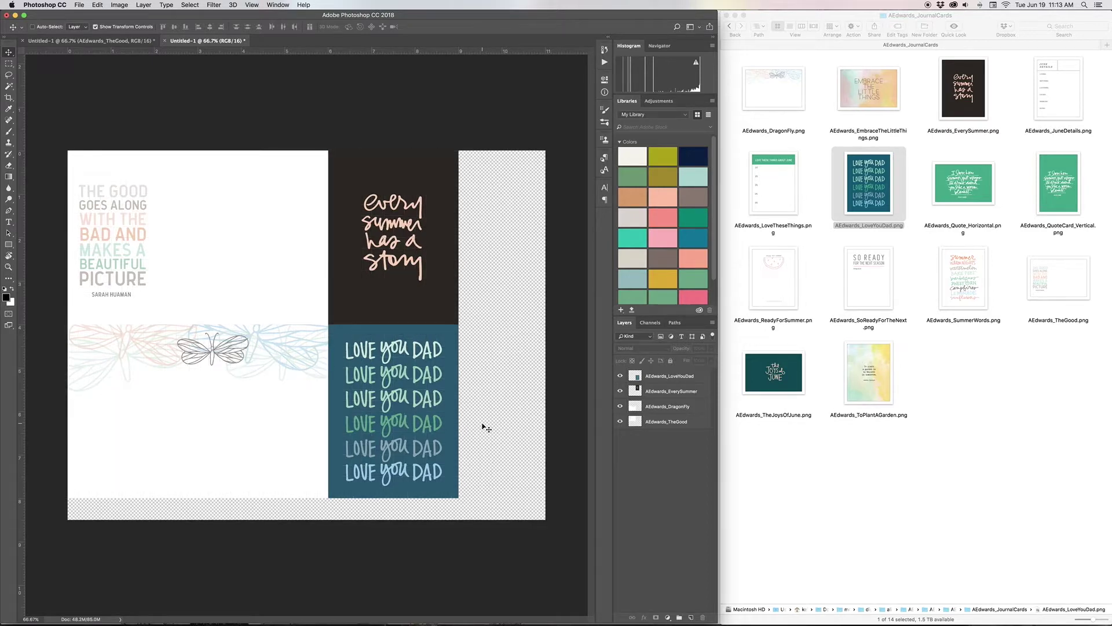
key("super+apostrophe")
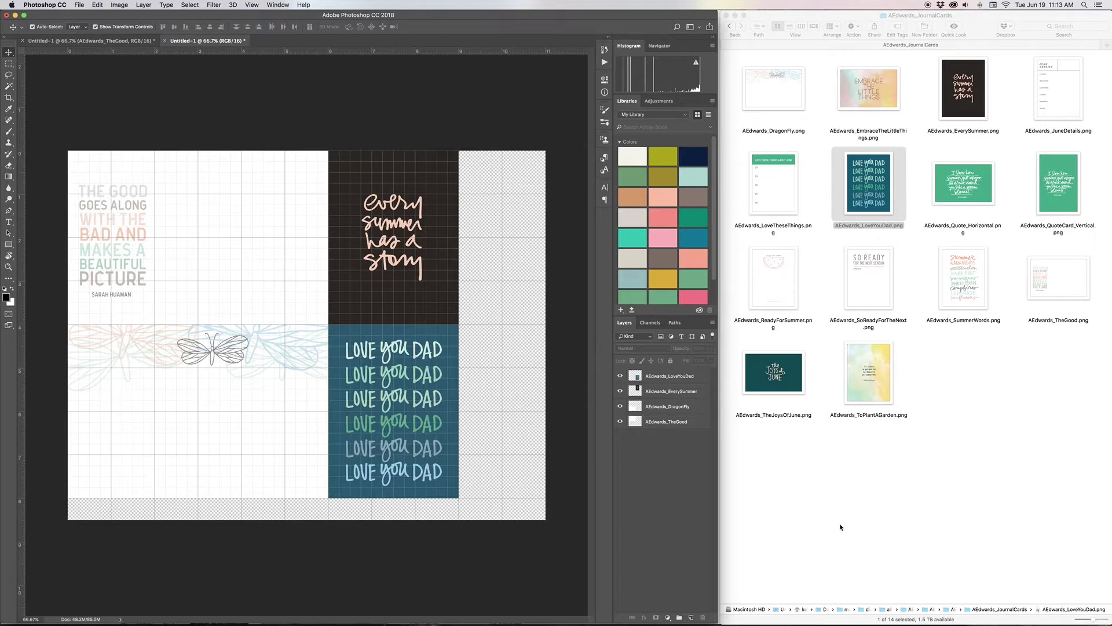
Step: From the AEdwards_Chipboard folder, place the Good Stuff circle atop the right column with Hello Sun beneath
left_click(729, 26)
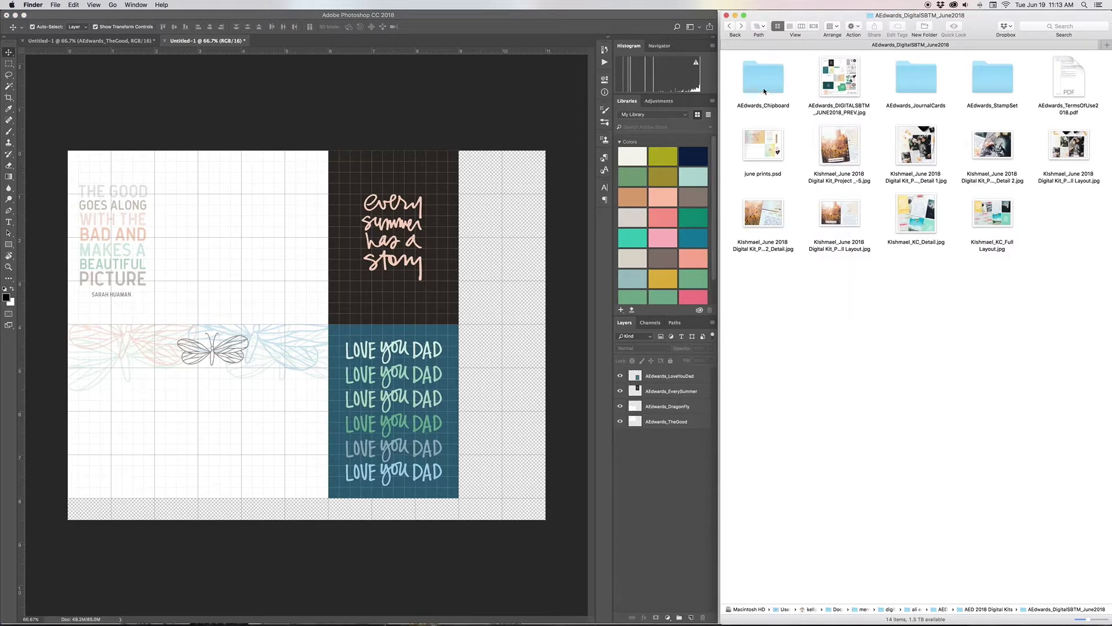
double_click(764, 91)
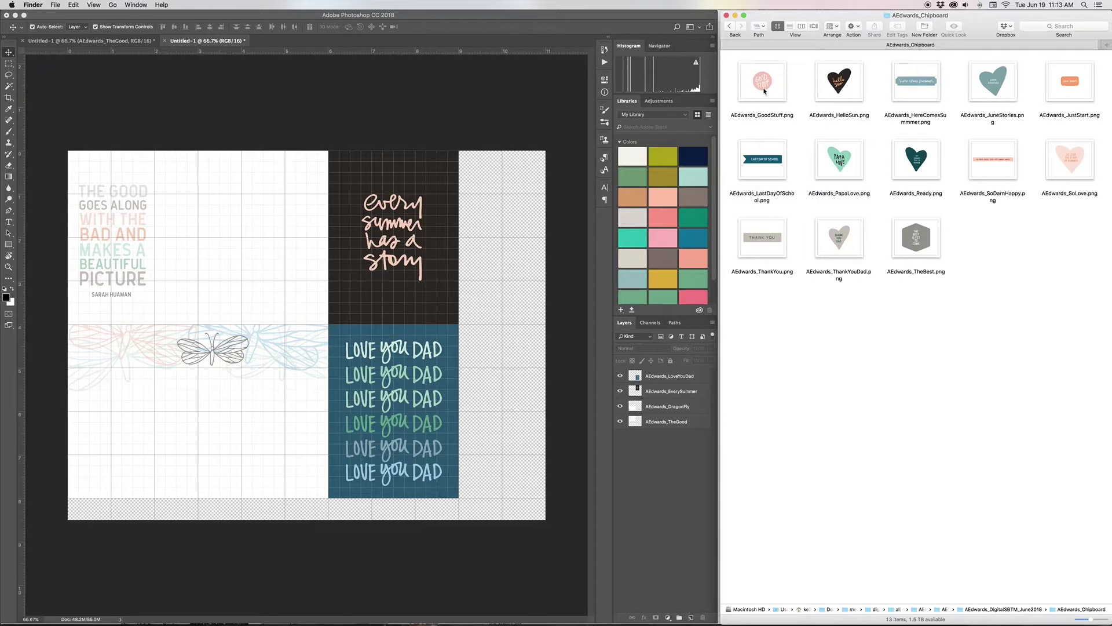
left_click(765, 82)
left_click_drag(763, 84, 490, 284)
key("Return")
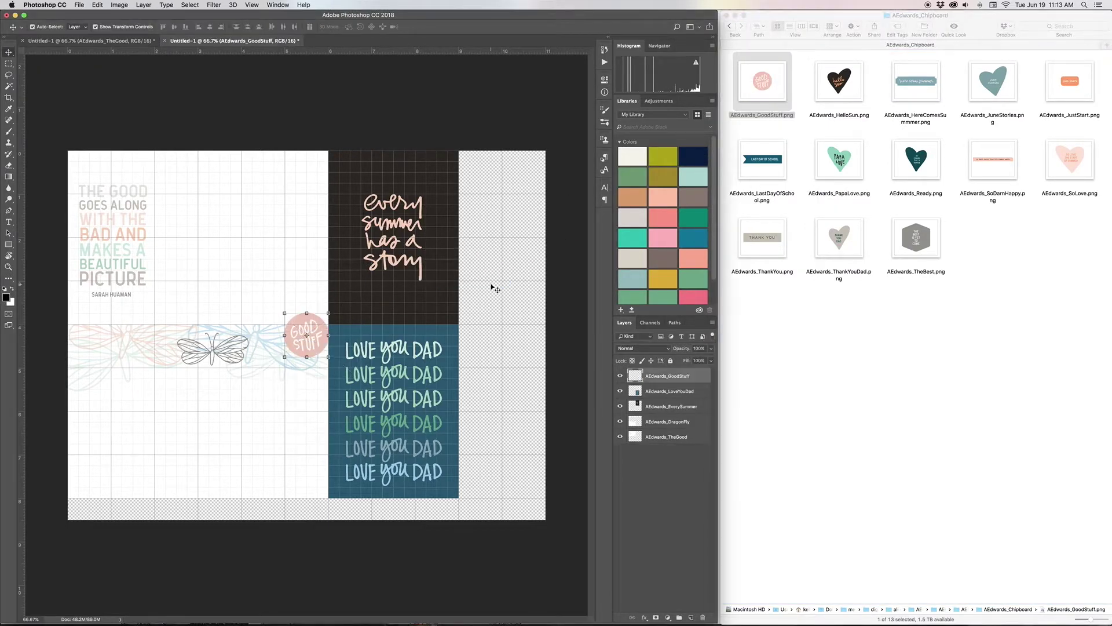
left_click_drag(311, 330, 497, 178)
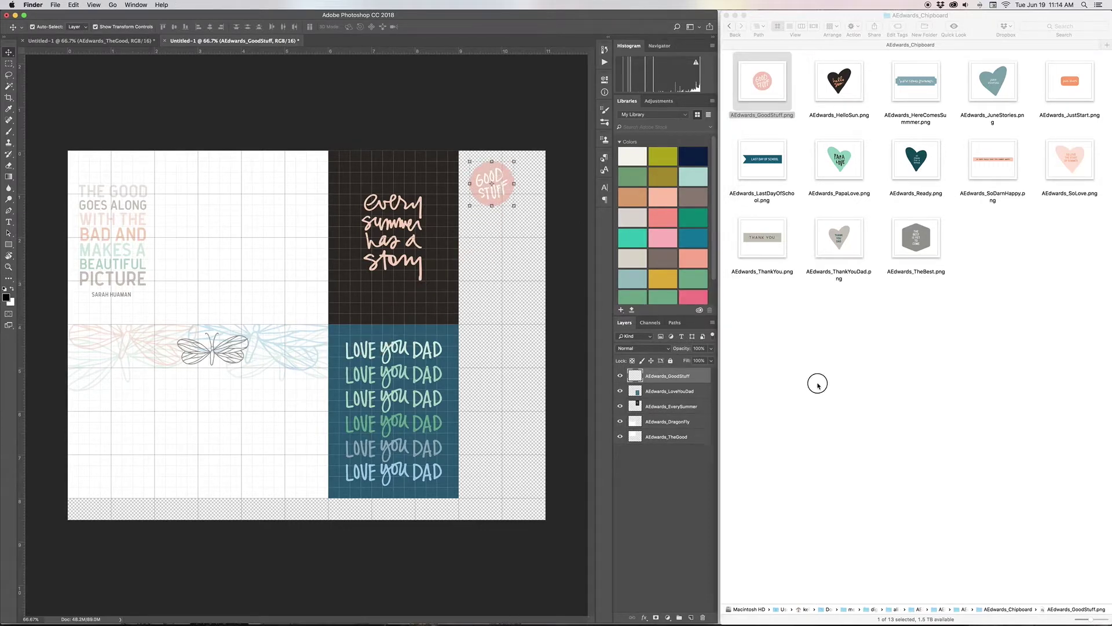
left_click(919, 140)
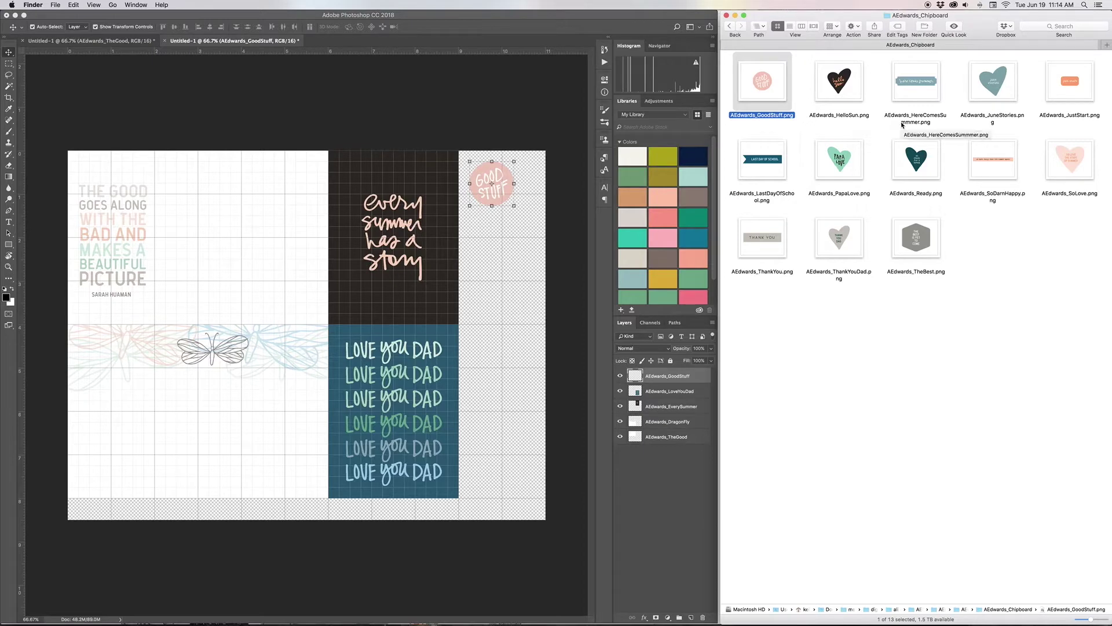
left_click_drag(840, 81, 505, 263)
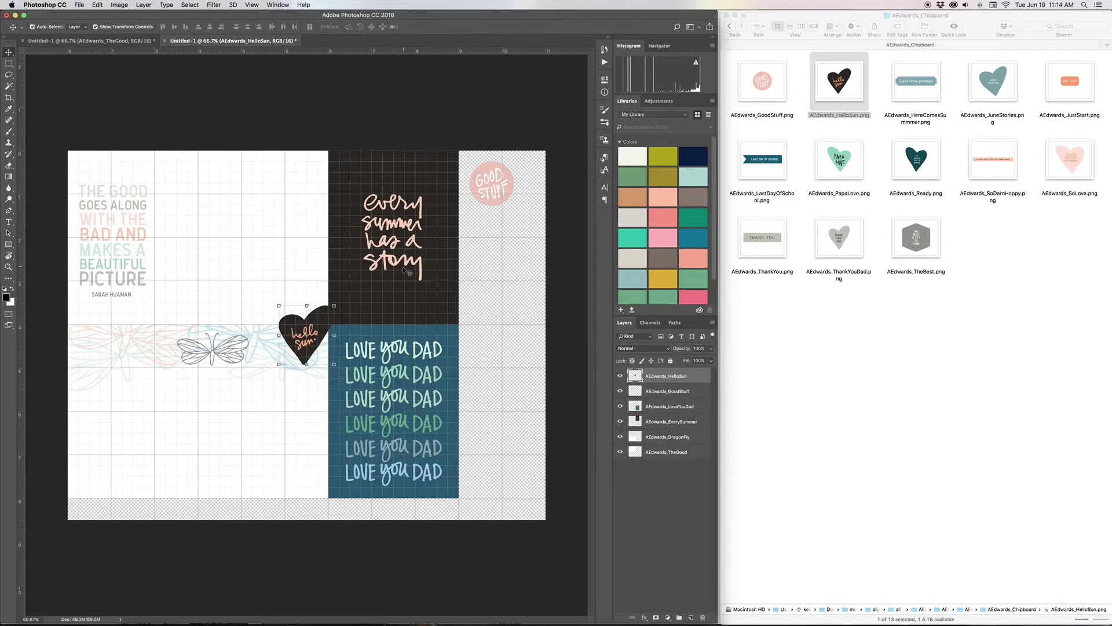
left_click_drag(318, 324, 509, 229)
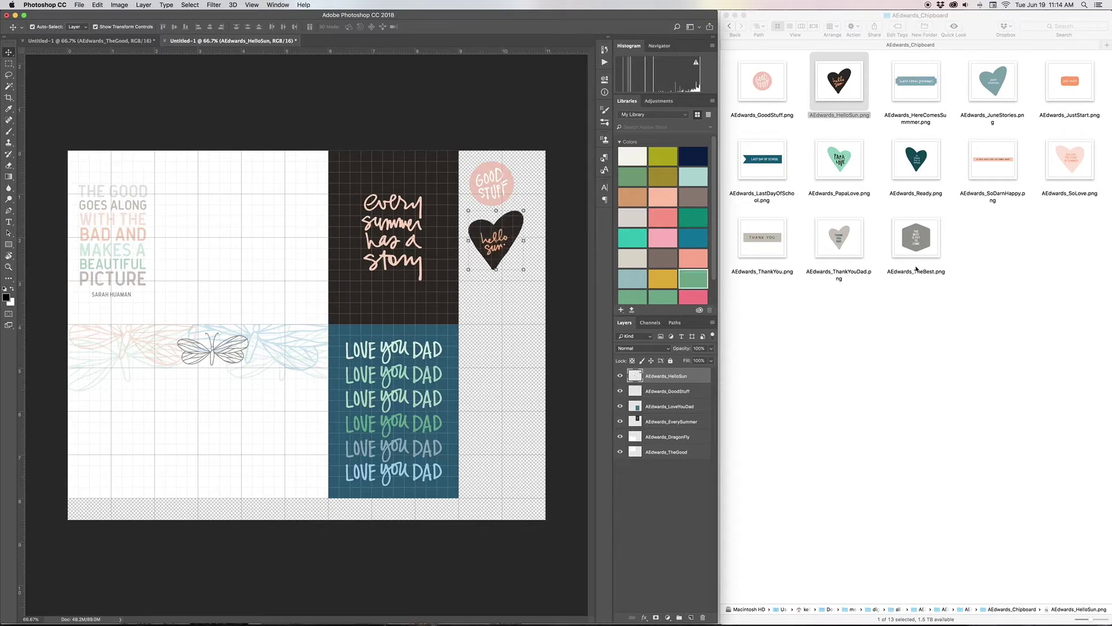
Step: Add the June Stories heart and The Best hexagon lower down the right column
left_click(998, 96)
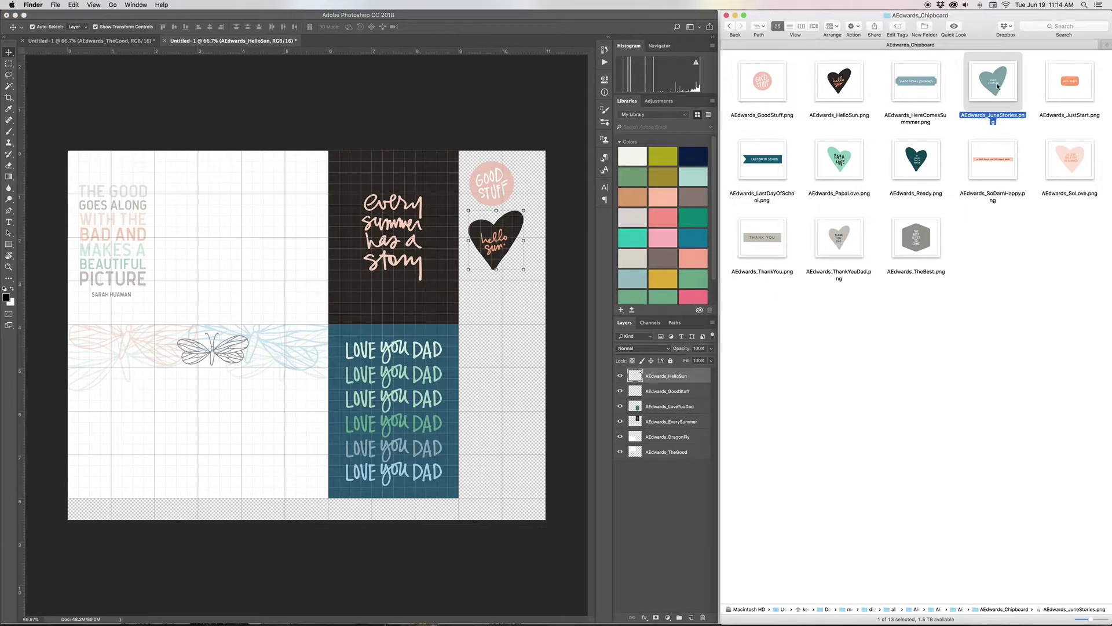
left_click_drag(998, 87, 503, 297)
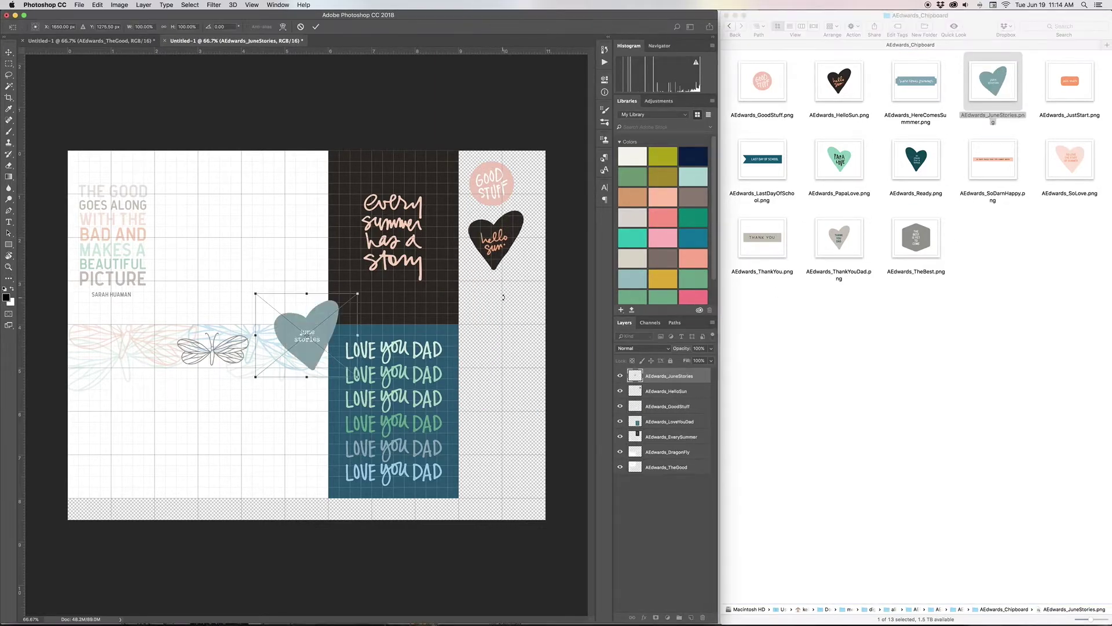
key("Return")
left_click_drag(320, 319, 510, 306)
left_click_drag(895, 255, 512, 432)
key("Return")
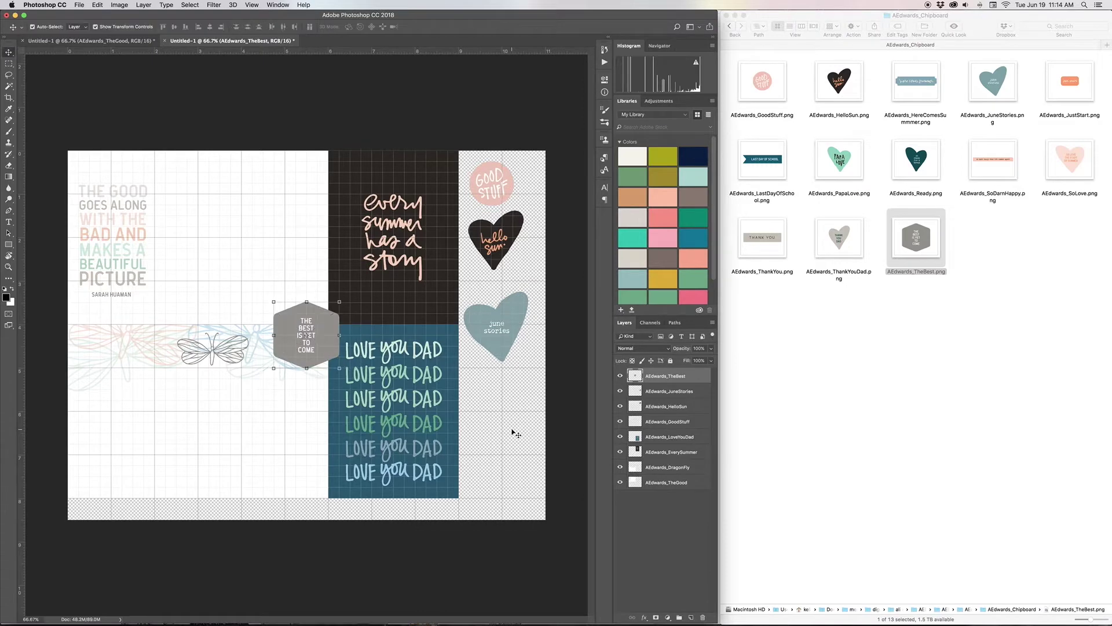
left_click_drag(331, 321, 526, 403)
left_click(513, 499)
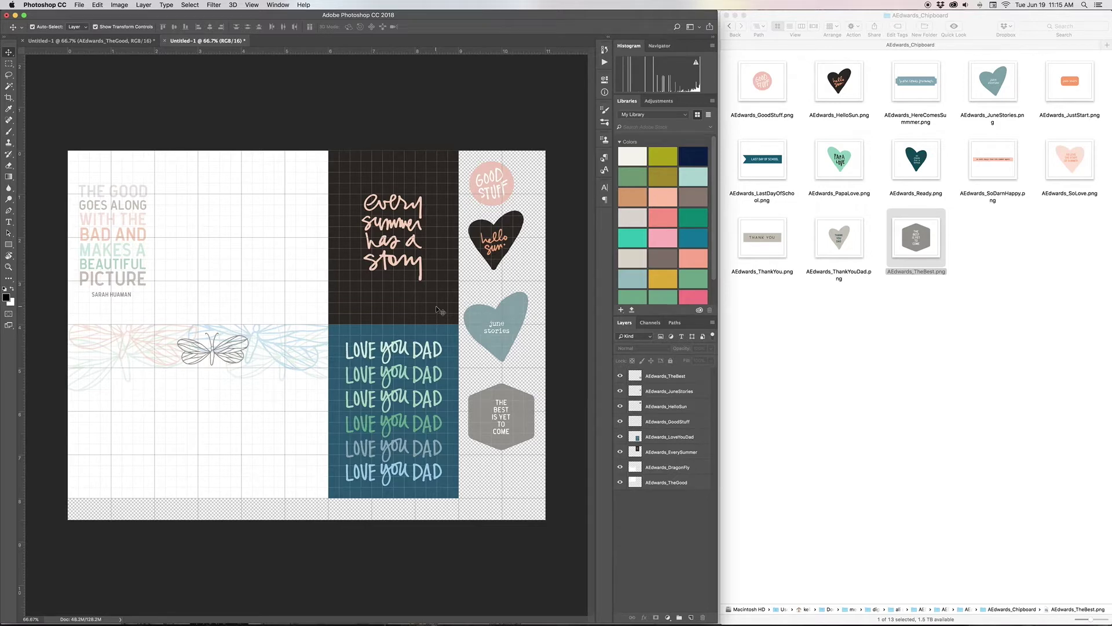
Step: Open Photoshop's Print dialog for the layout and enlarge its window
left_click(79, 6)
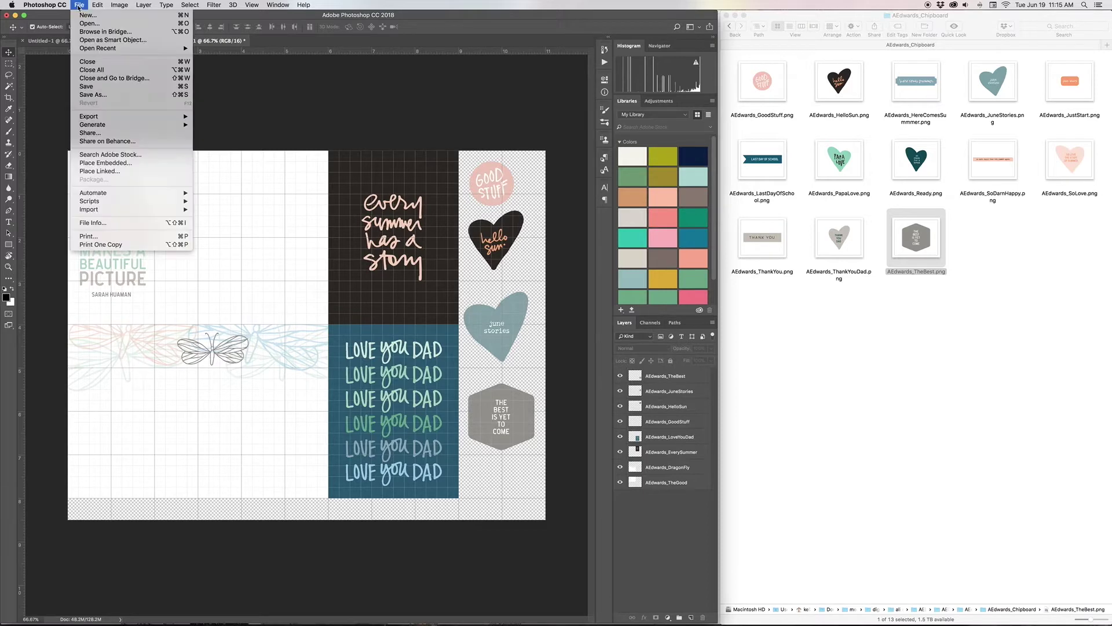
left_click(94, 238)
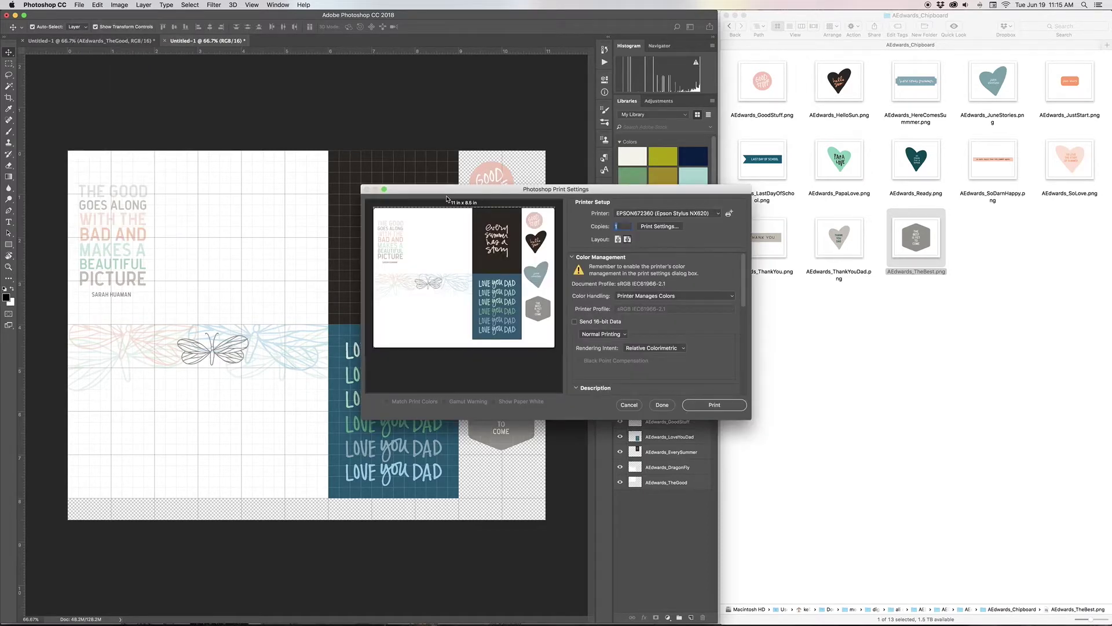
left_click_drag(450, 189, 416, 95)
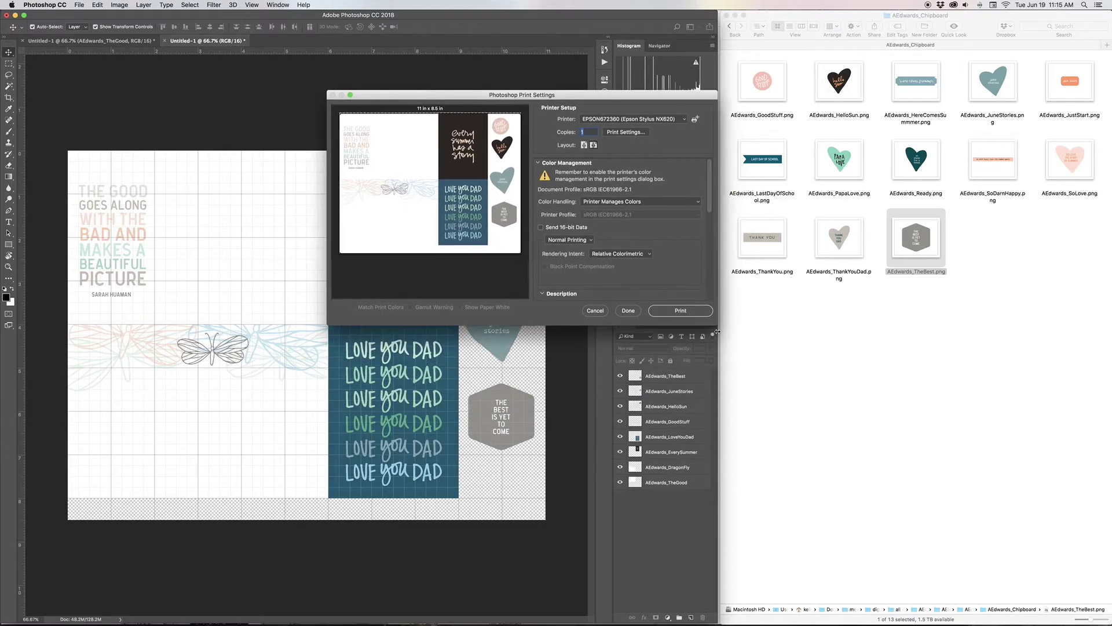
left_click_drag(715, 326, 714, 351)
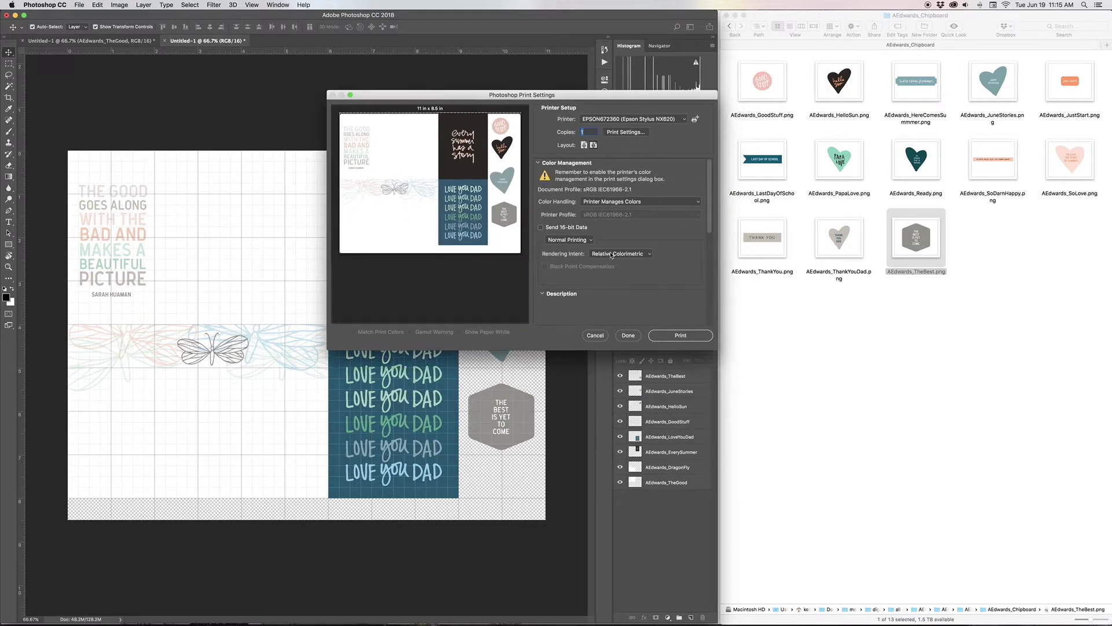
Step: In the Epson print settings, set the paper size to US Letter (Borderless)
left_click(621, 132)
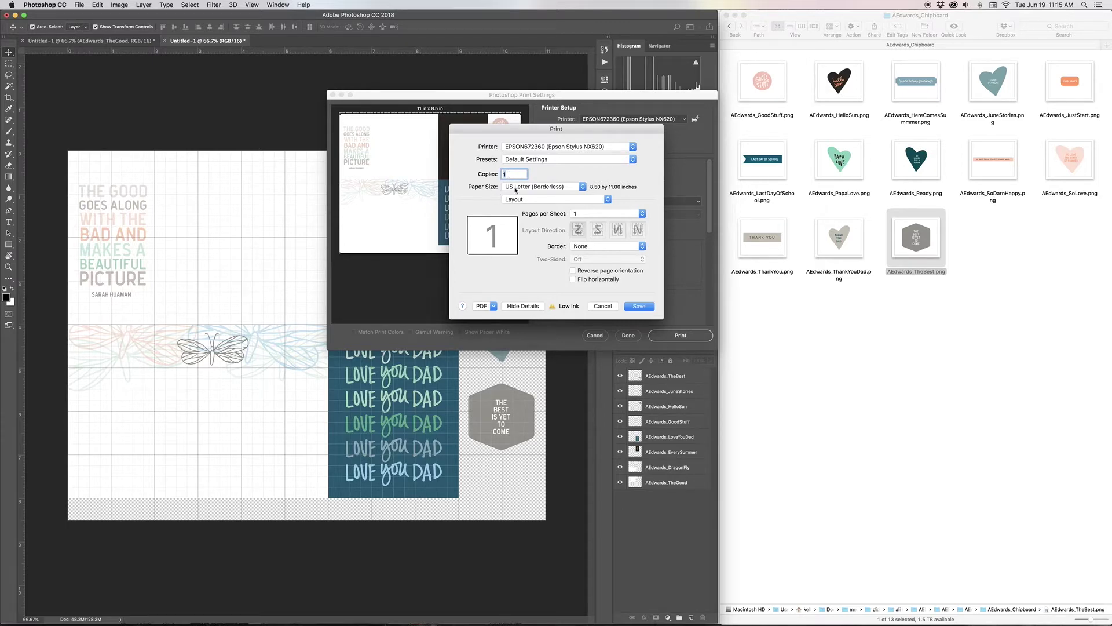
left_click(515, 186)
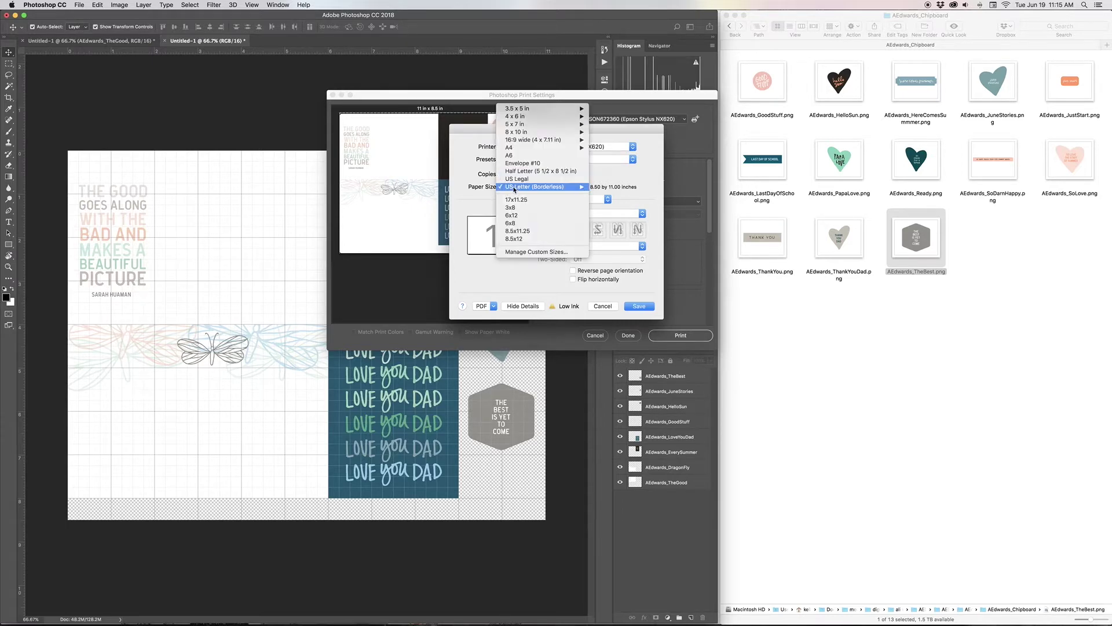
mouse_move(517, 189)
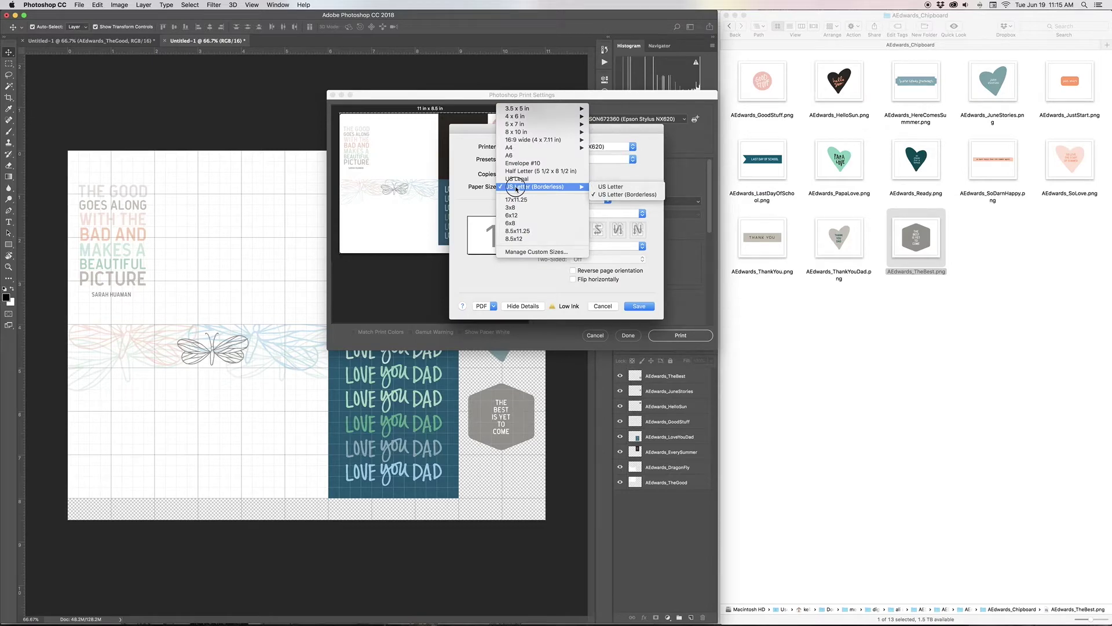
left_click(621, 195)
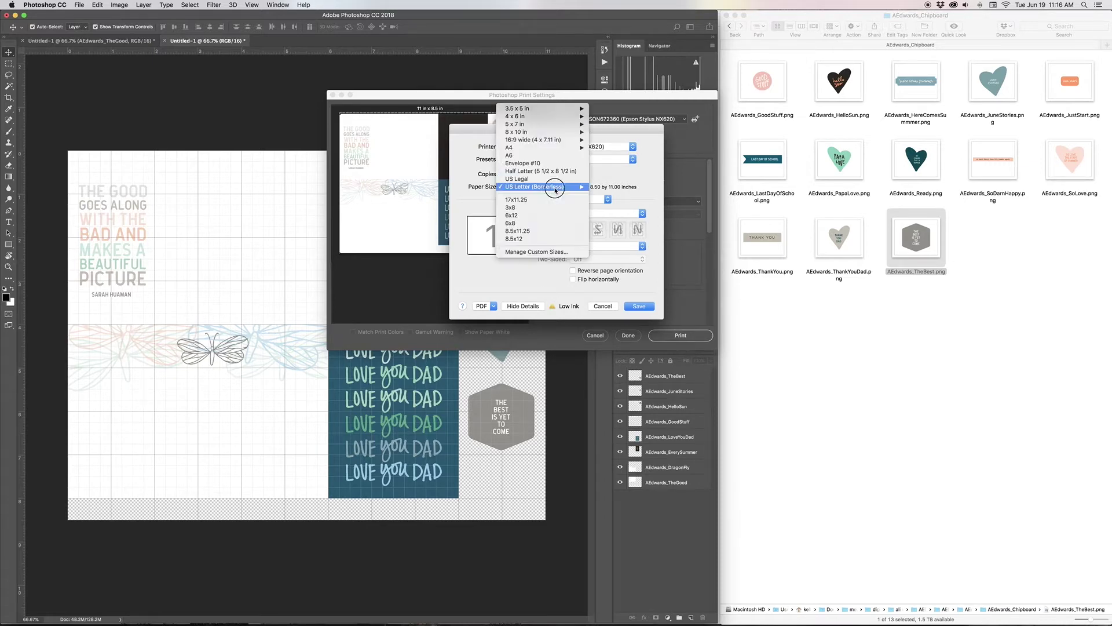
mouse_move(555, 188)
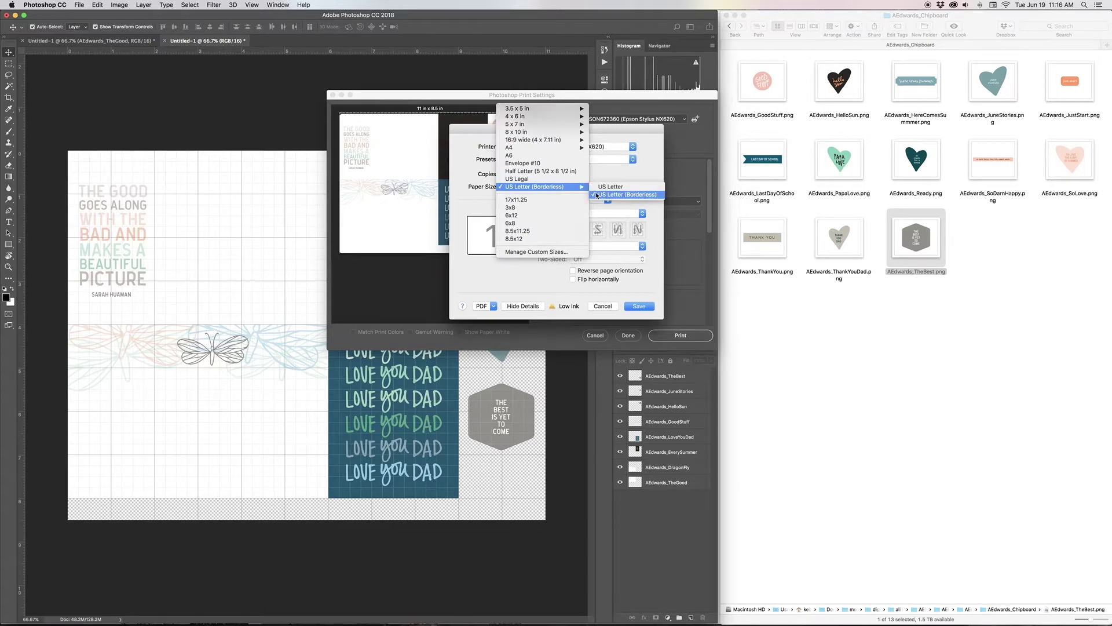
left_click(598, 195)
Step: Review Color Matching, then set the Paper Handling destination paper size to US Letter (Borderless)
left_click(538, 200)
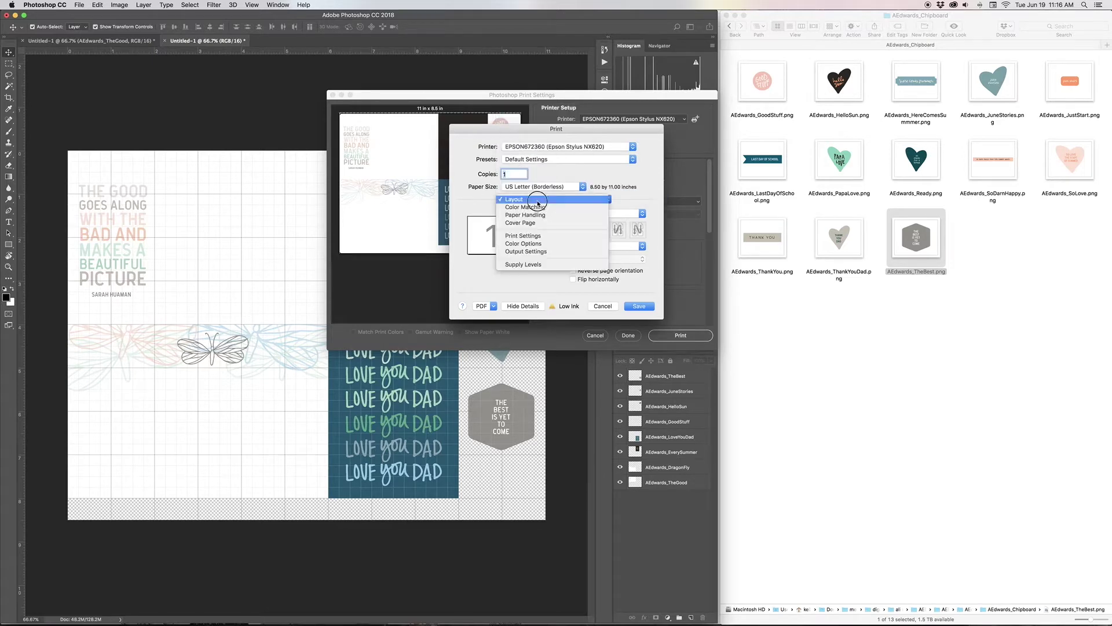
left_click(538, 208)
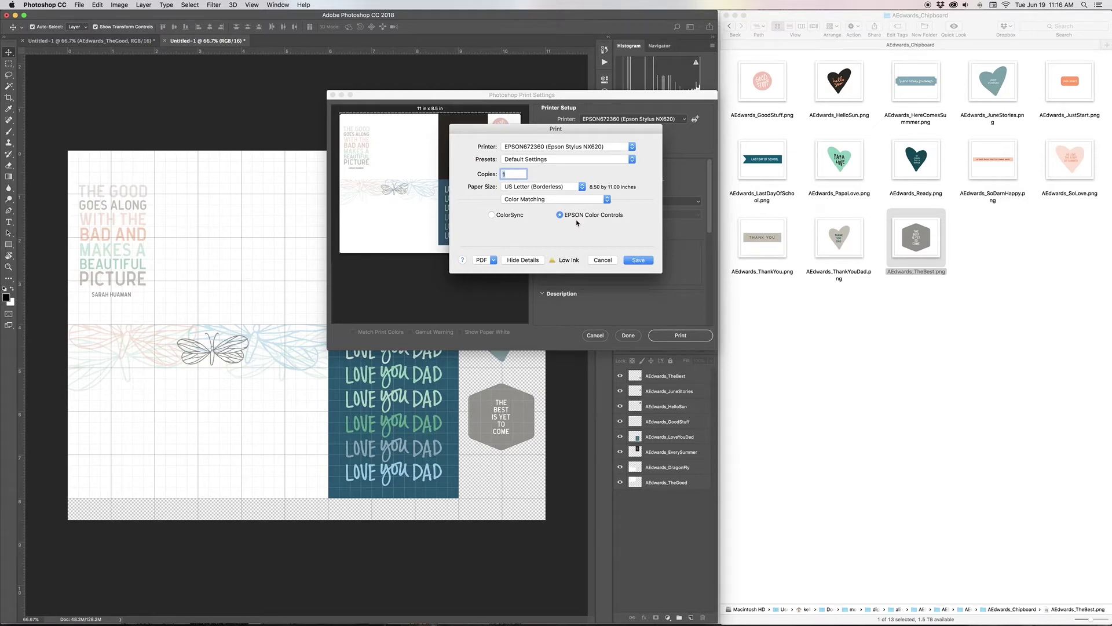
left_click(532, 198)
left_click(532, 207)
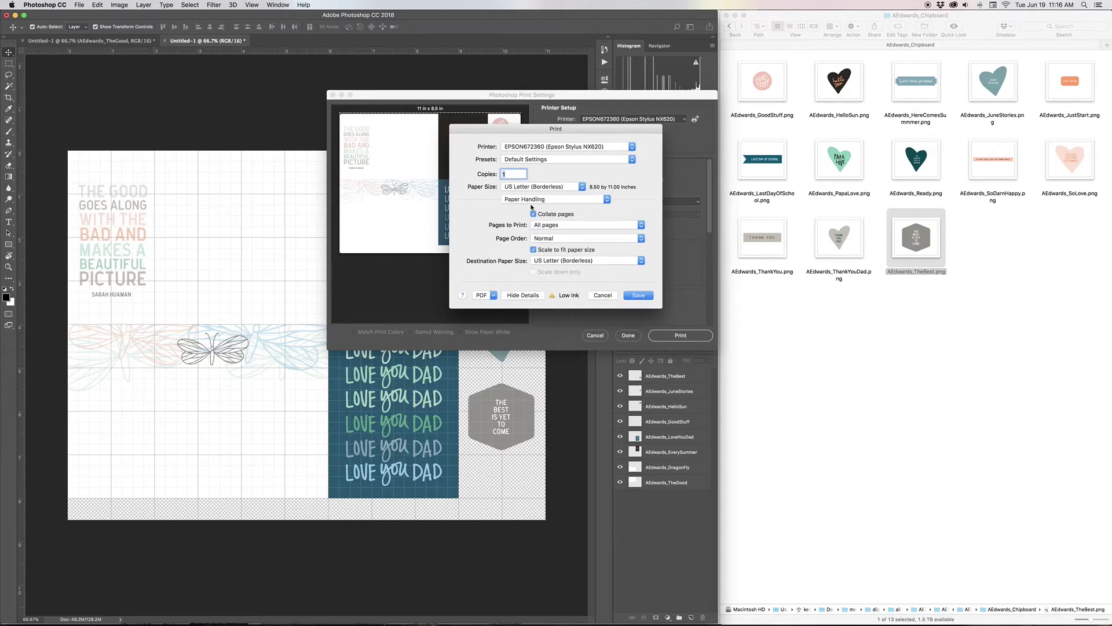
left_click(563, 264)
mouse_move(637, 261)
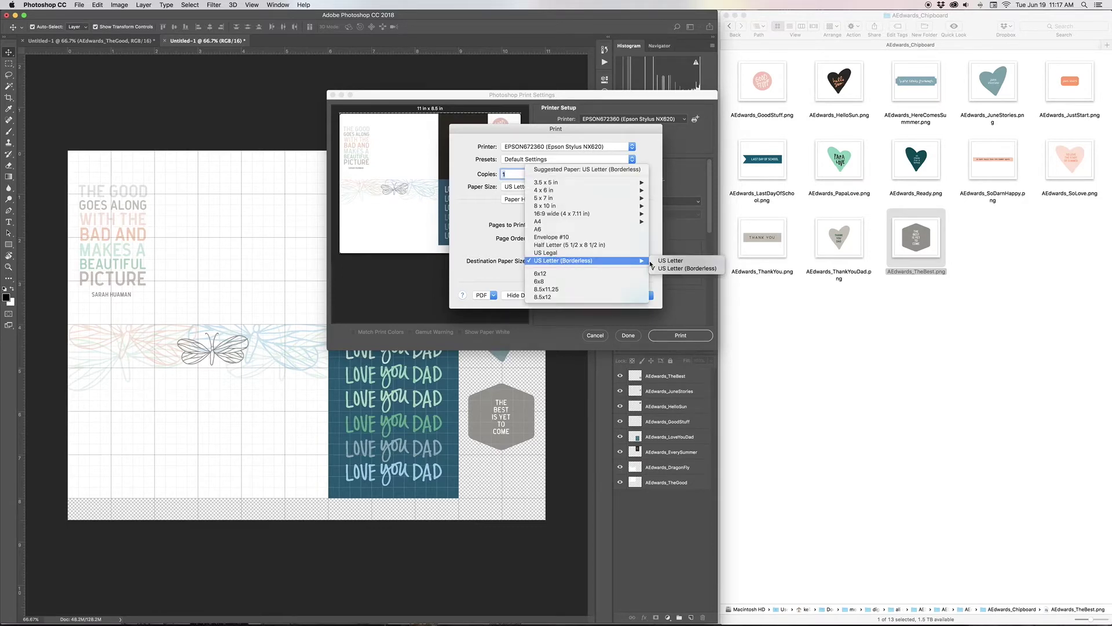
left_click(668, 269)
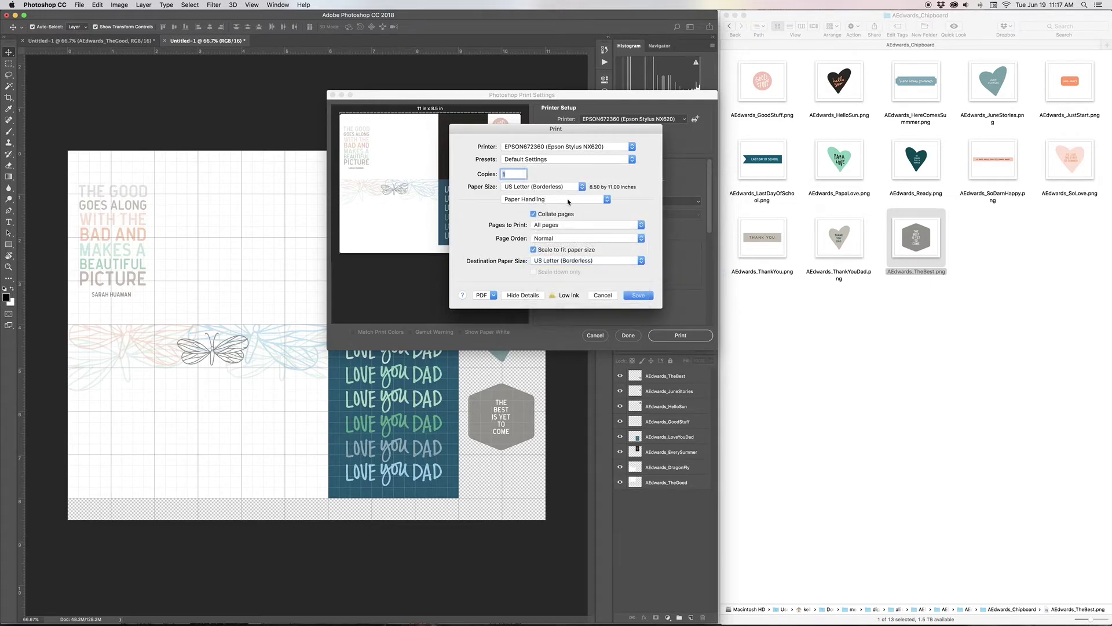
left_click(567, 200)
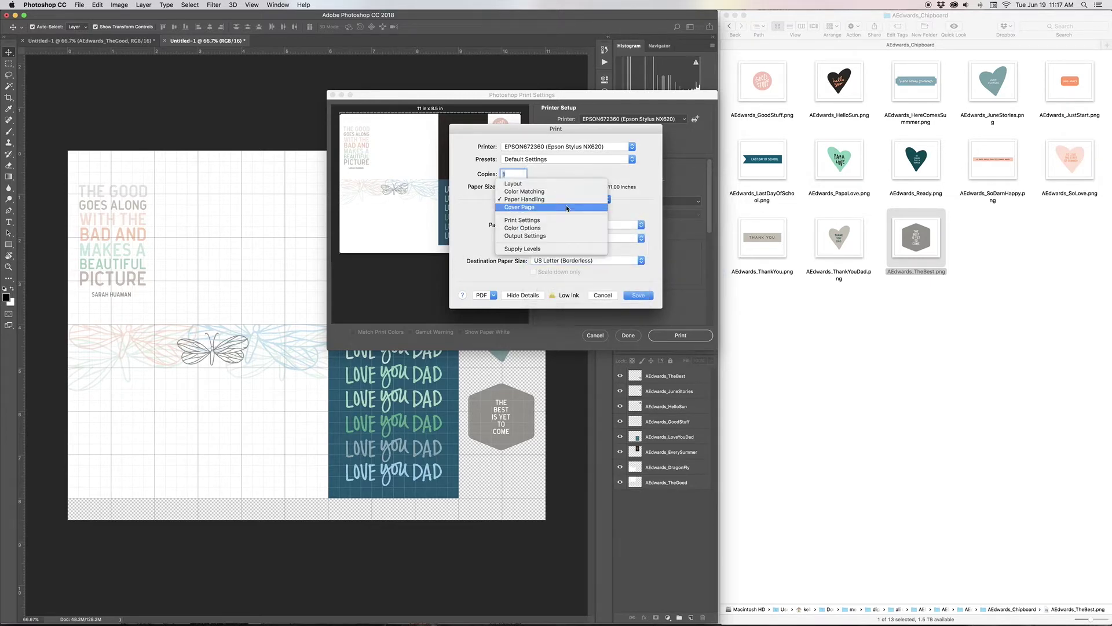
Step: In the Print Settings pane, keep media Premium Presentation Paper Matte and print quality Photo
left_click(564, 221)
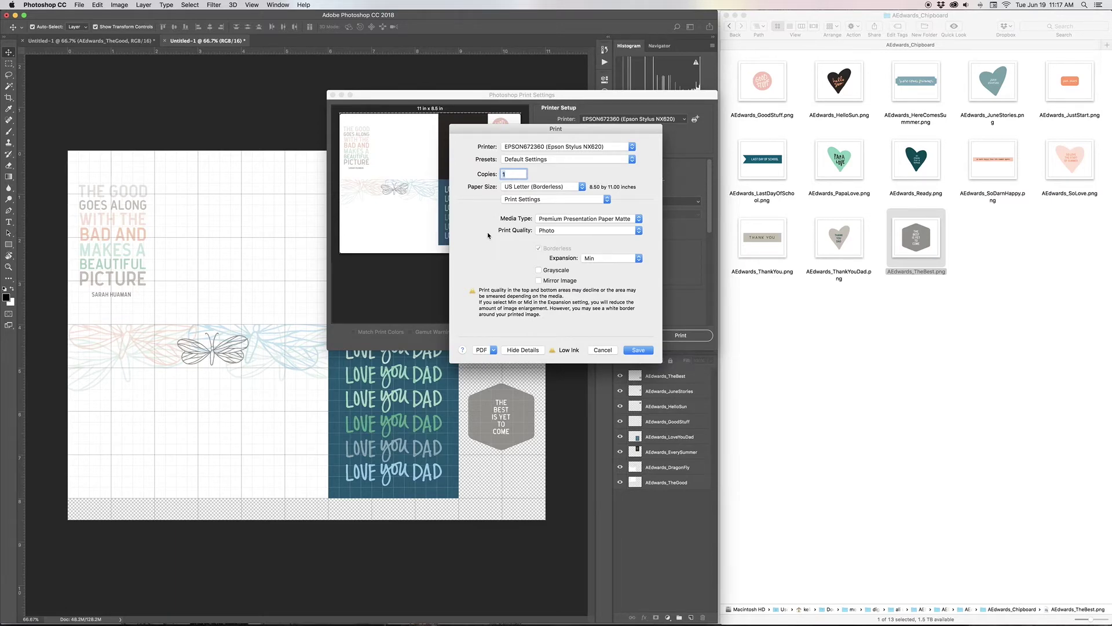
left_click(579, 218)
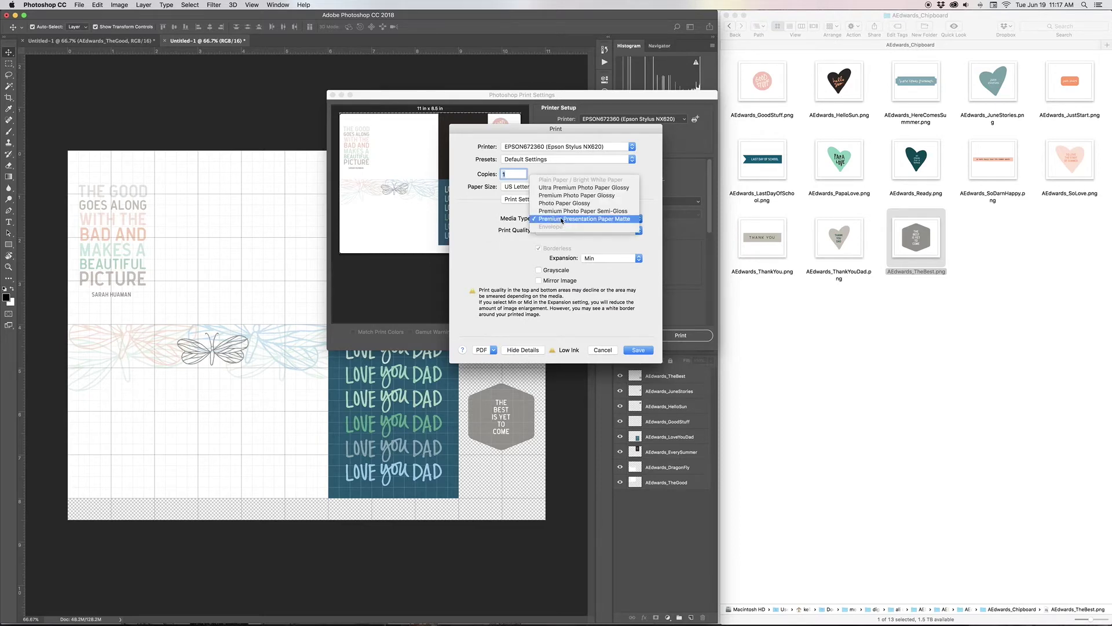
left_click(598, 219)
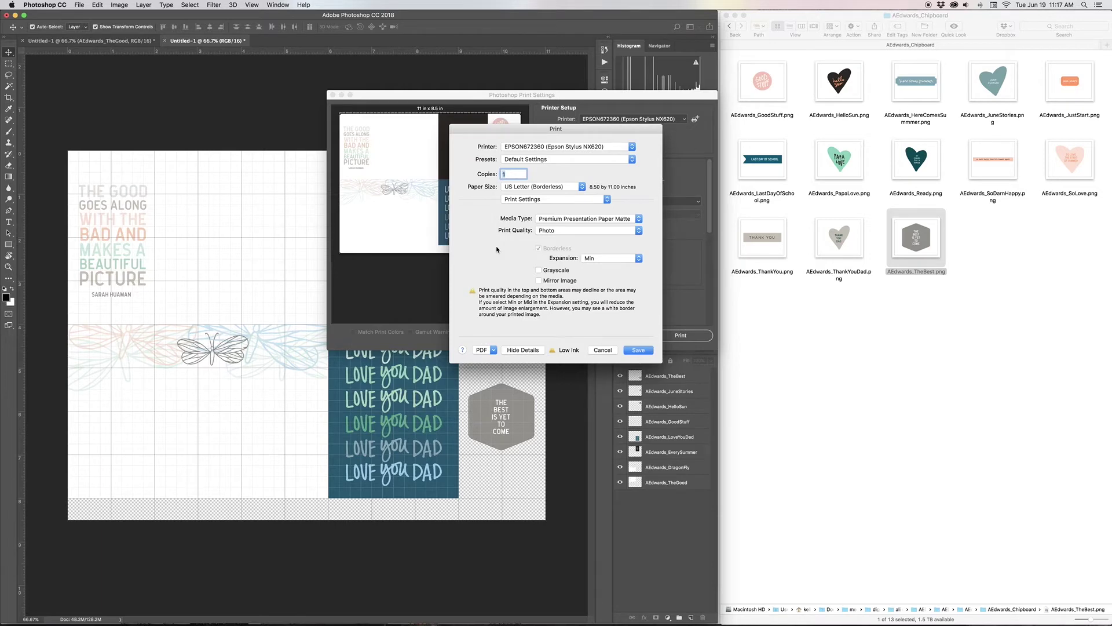
left_click(554, 232)
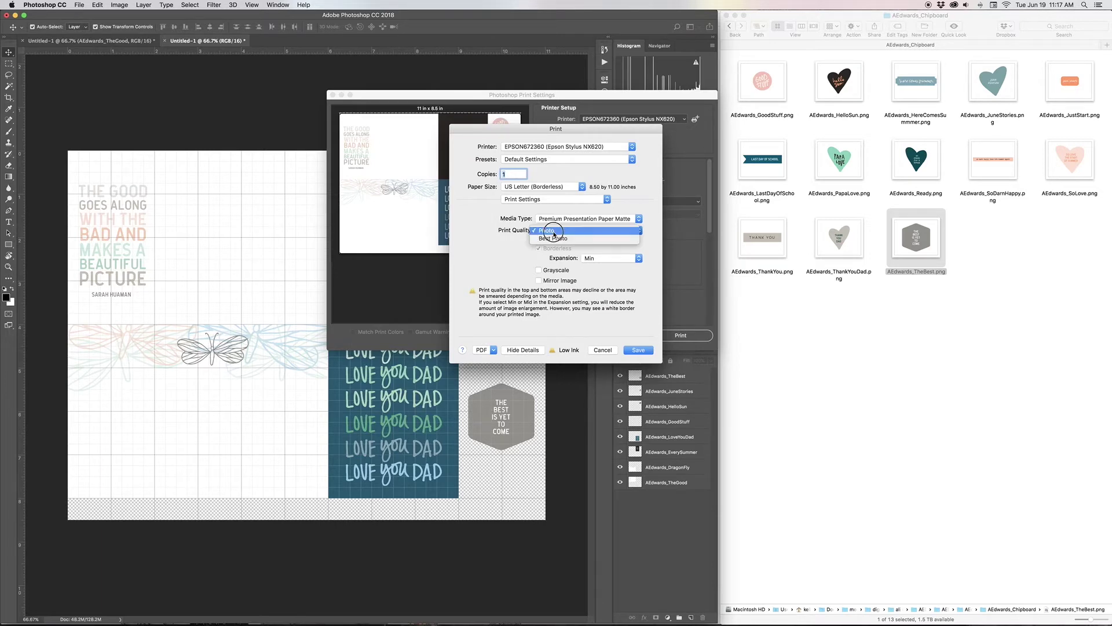
left_click(554, 232)
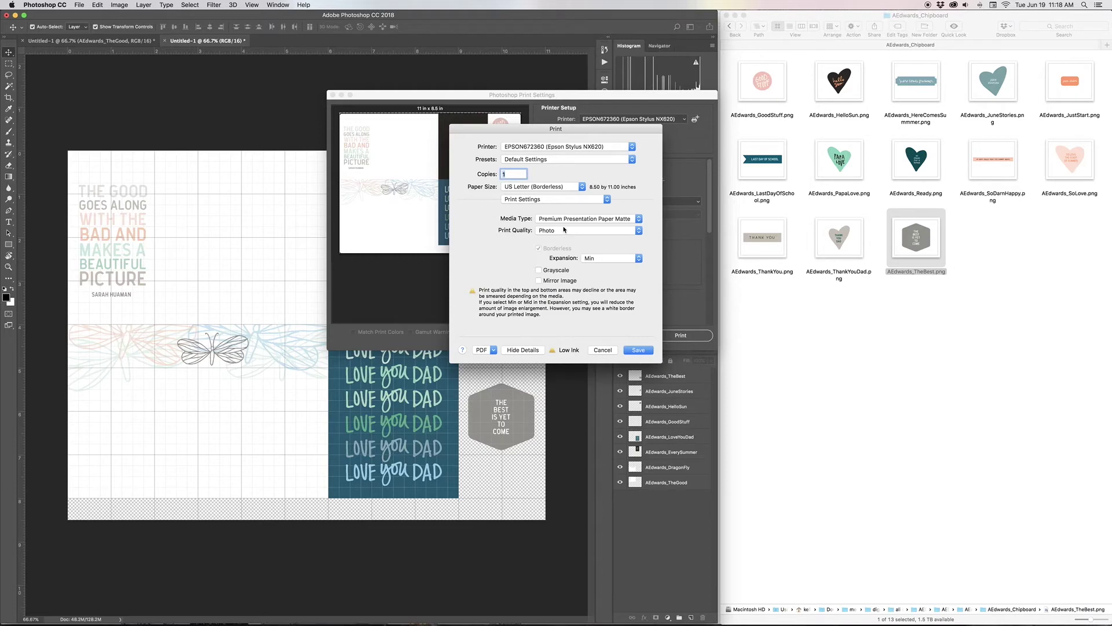
Step: Keep the colour mode on EPSON Vivid in the Color Options pane
left_click(543, 199)
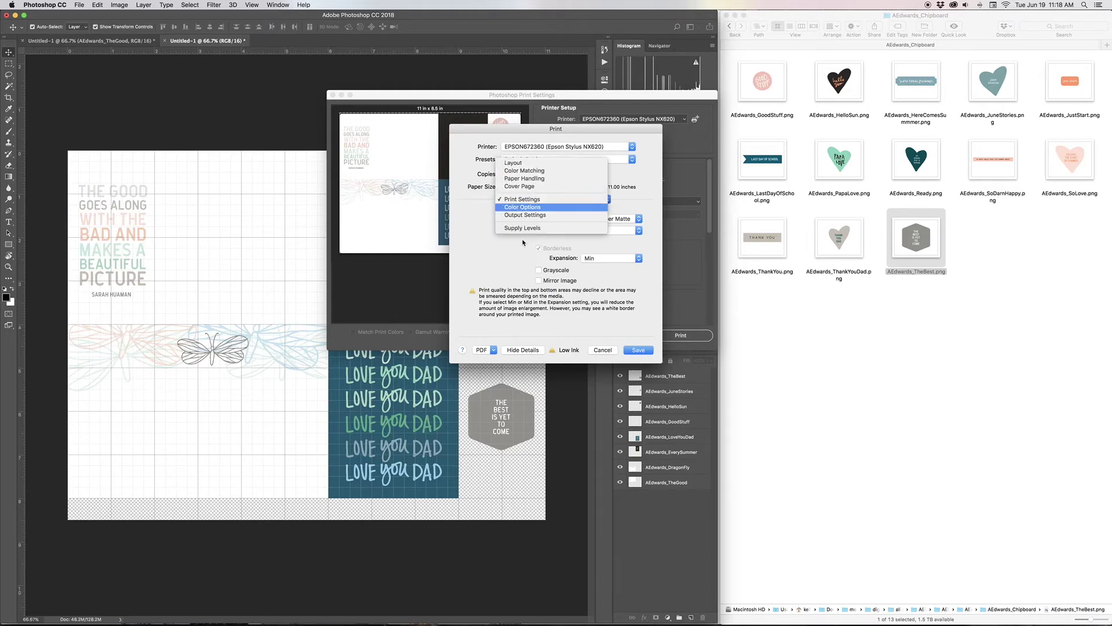
left_click(536, 207)
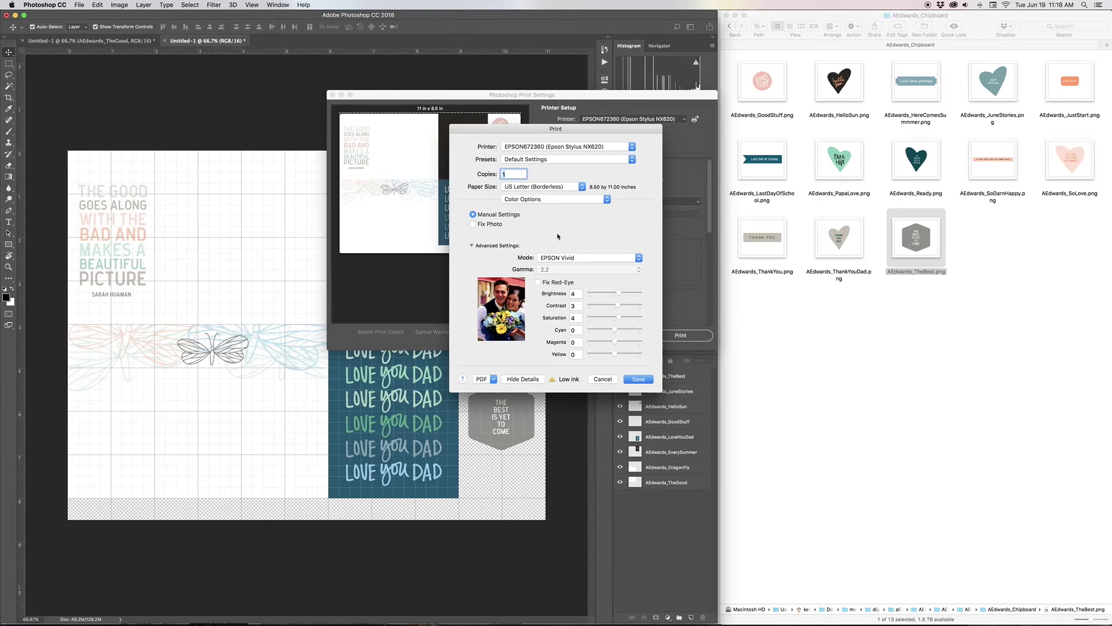
left_click(554, 258)
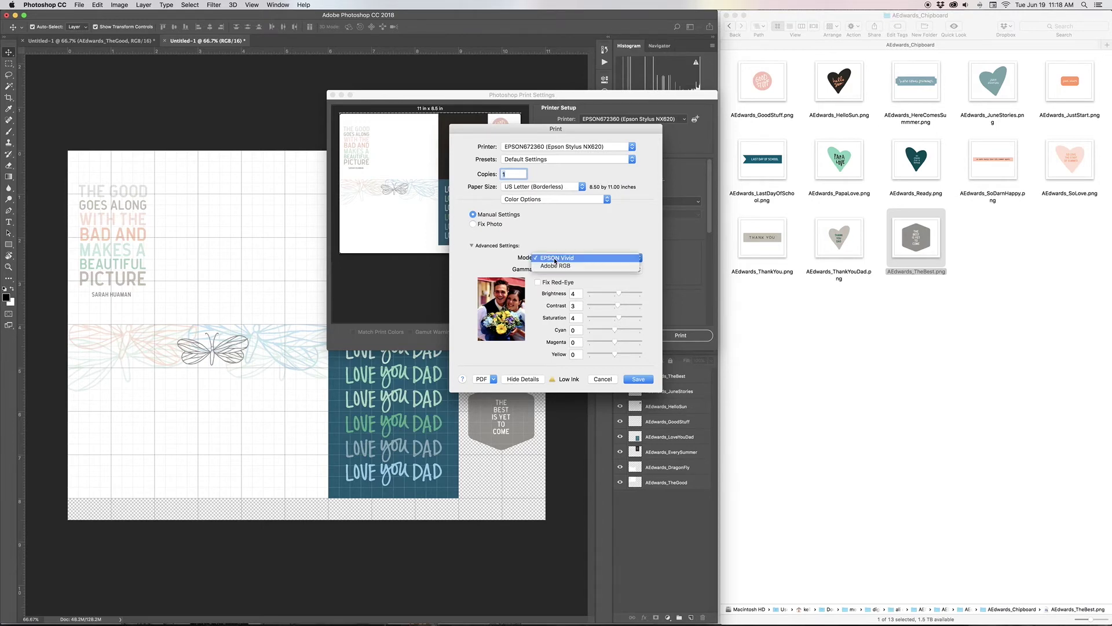
left_click(554, 259)
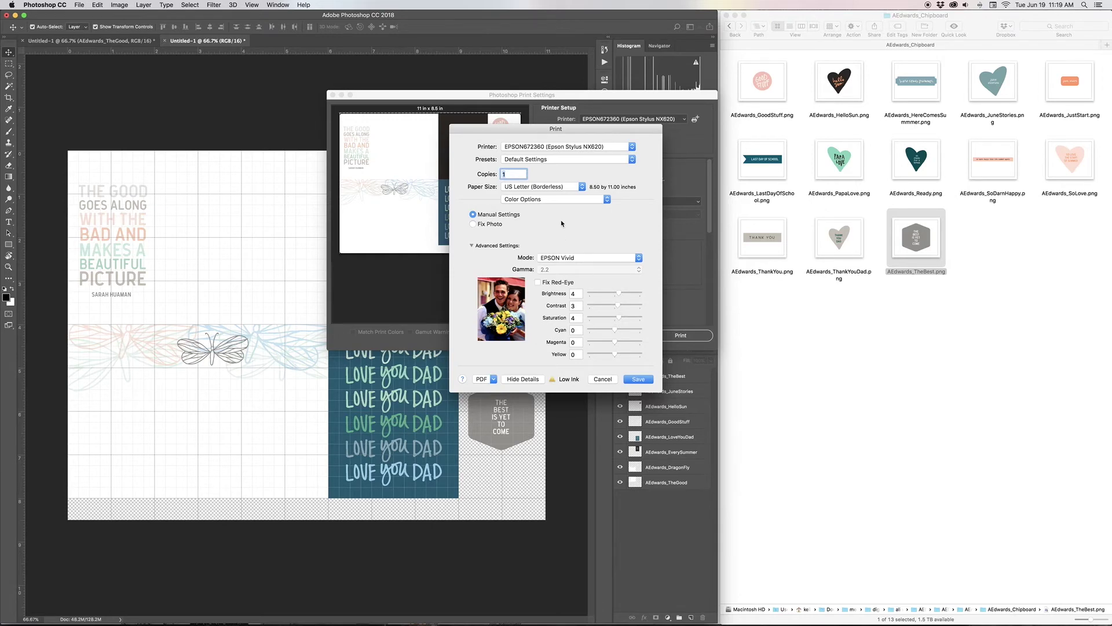
Step: Confirm two-sided printing is off and save the Epson settings back to Photoshop
left_click(542, 199)
left_click(555, 220)
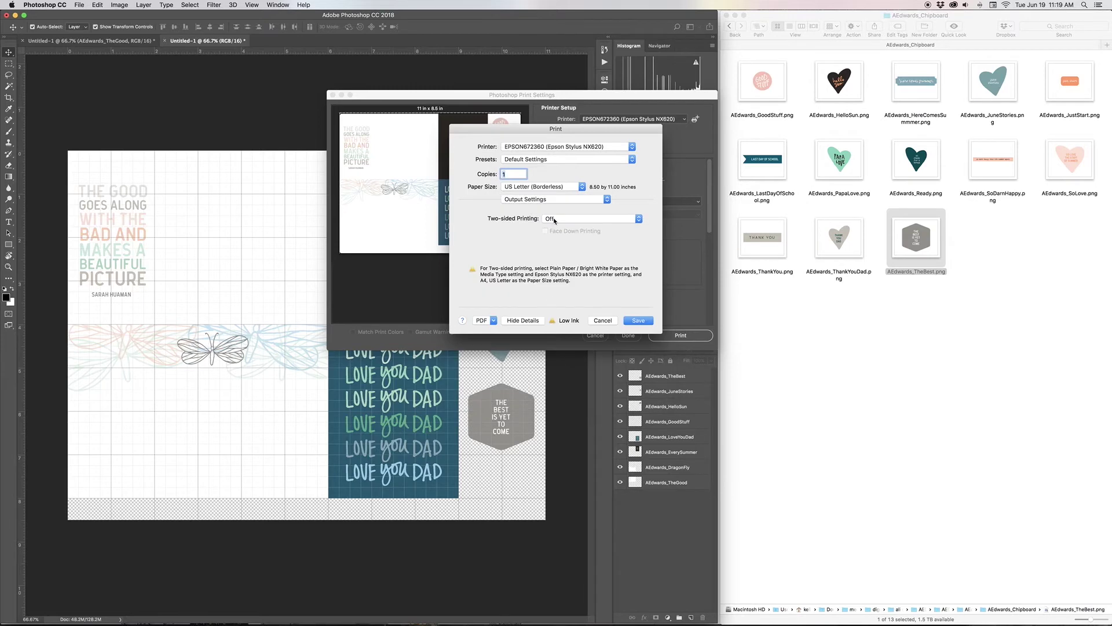
left_click(524, 200)
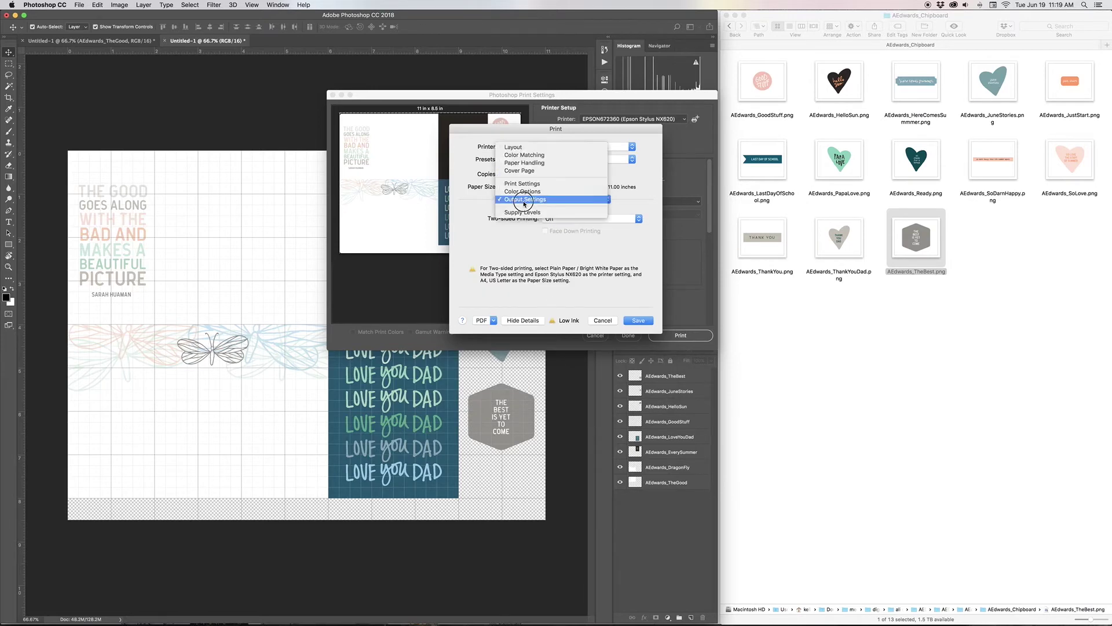
left_click(527, 243)
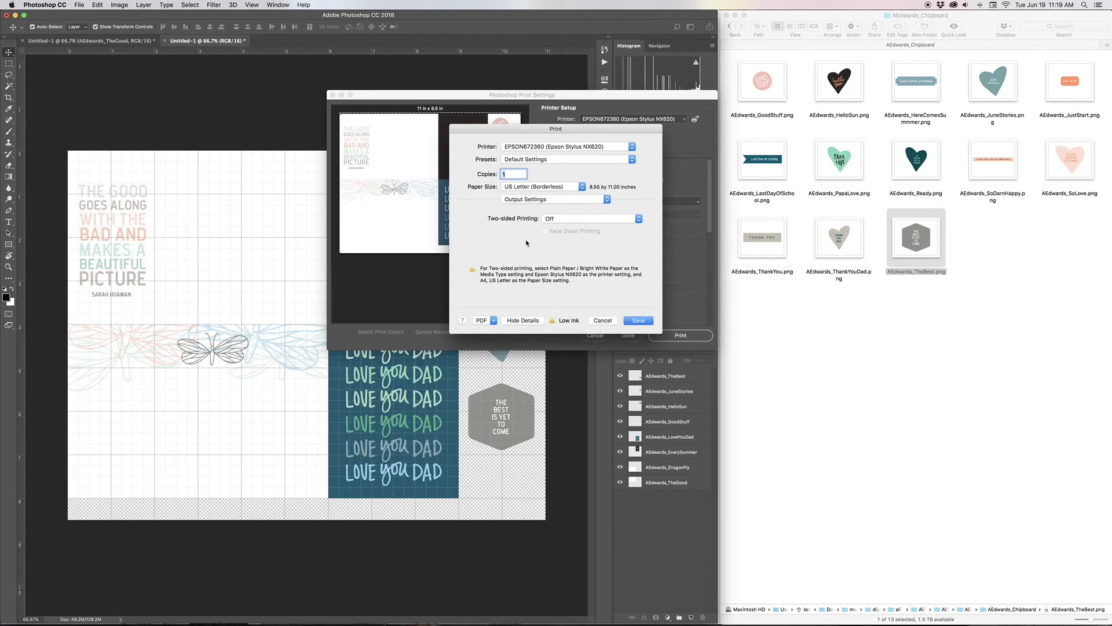
left_click(643, 324)
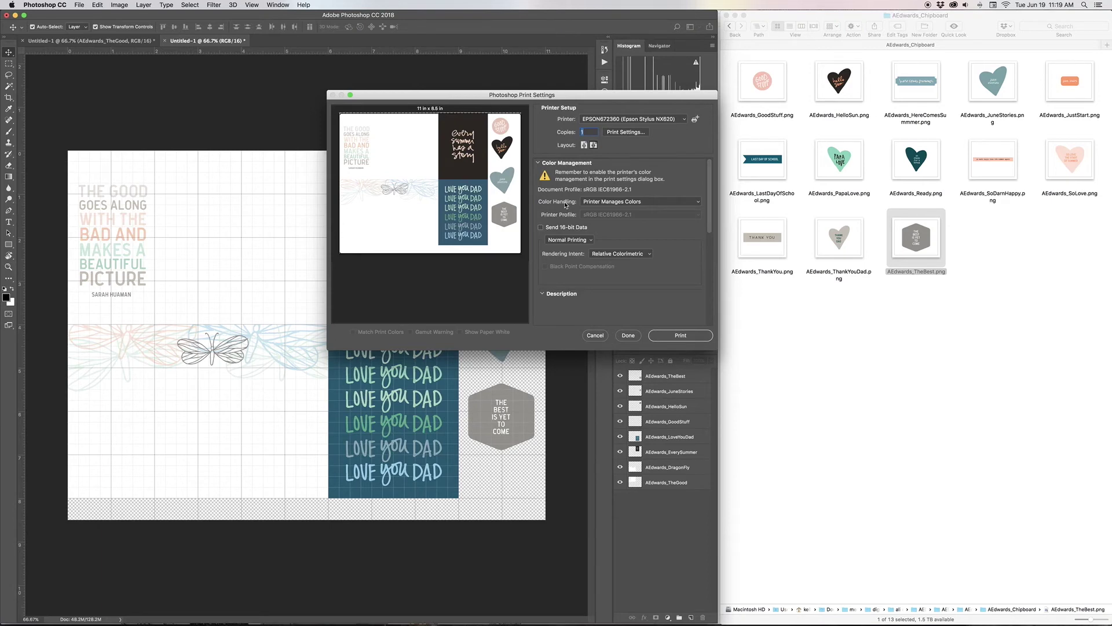
Step: Scroll to Position and Size to verify the print is centred at 100% scale
scroll(642, 242, "down", 3)
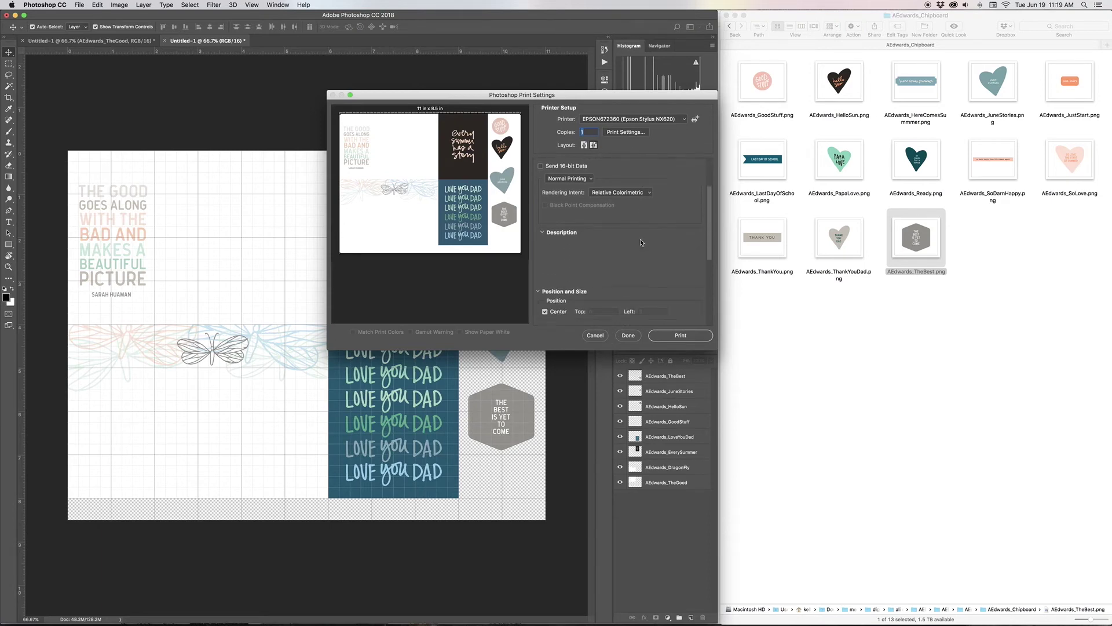
scroll(641, 242, "down", 3)
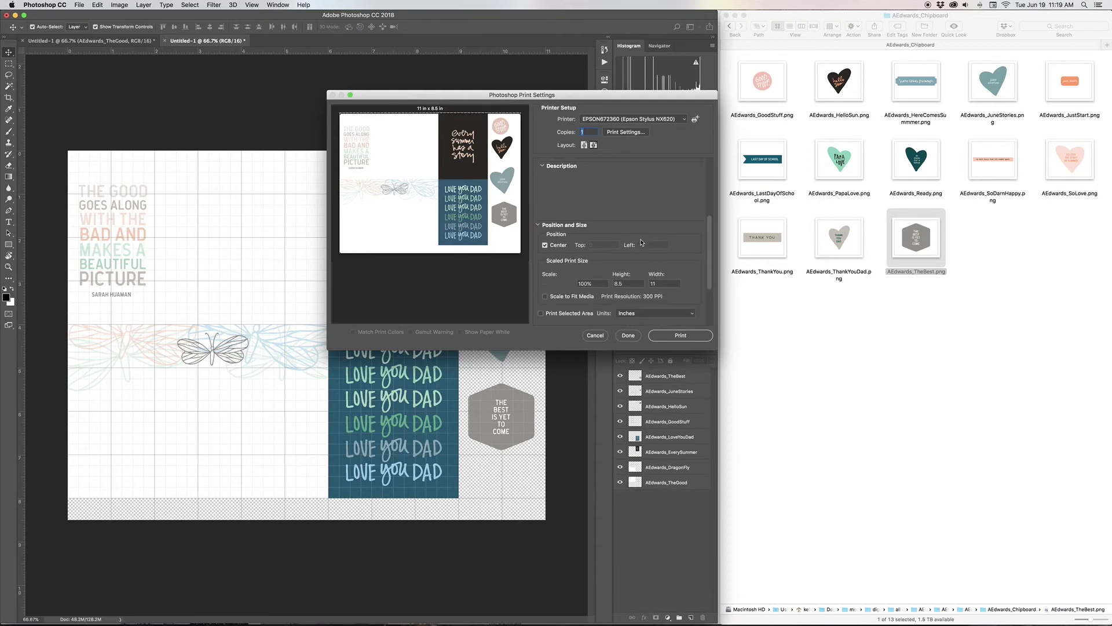